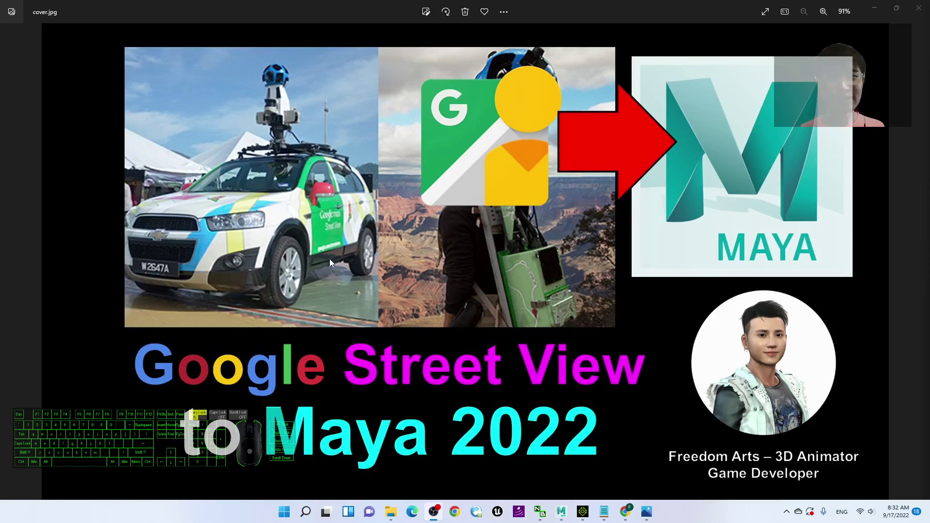
Focus the Photos window showing the 'Google Street View to Maya 2022' cover image
click(222, 342)
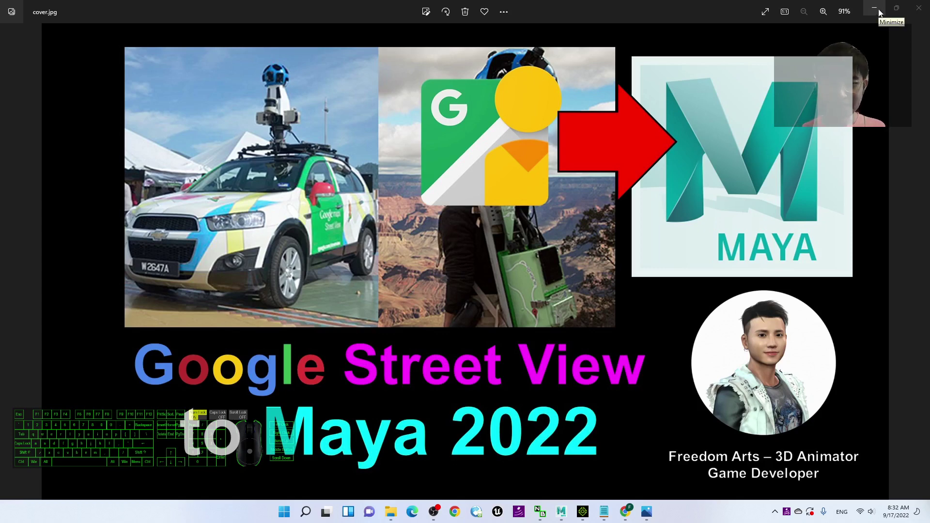
Bring notes.txt forward, scroll to its top, and highlight the 360Panorama.FBX file name
click(605, 512)
click(439, 110)
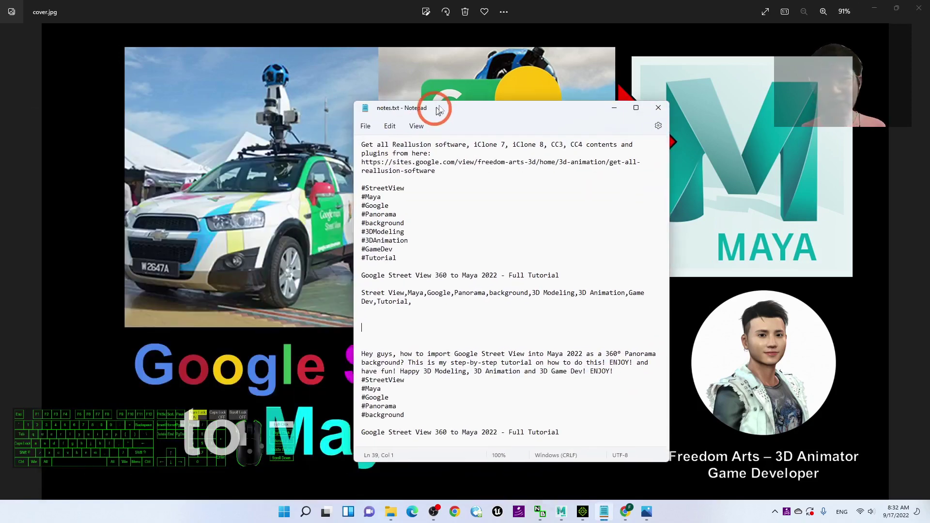
drag(439, 111, 441, 108)
scroll(526, 238, up, 3)
scroll(491, 256, up, 4)
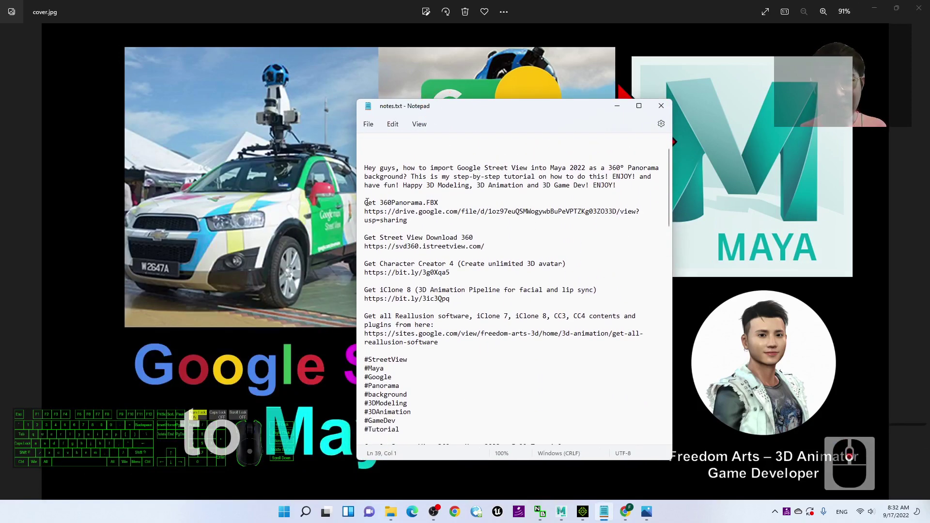
double_click(388, 203)
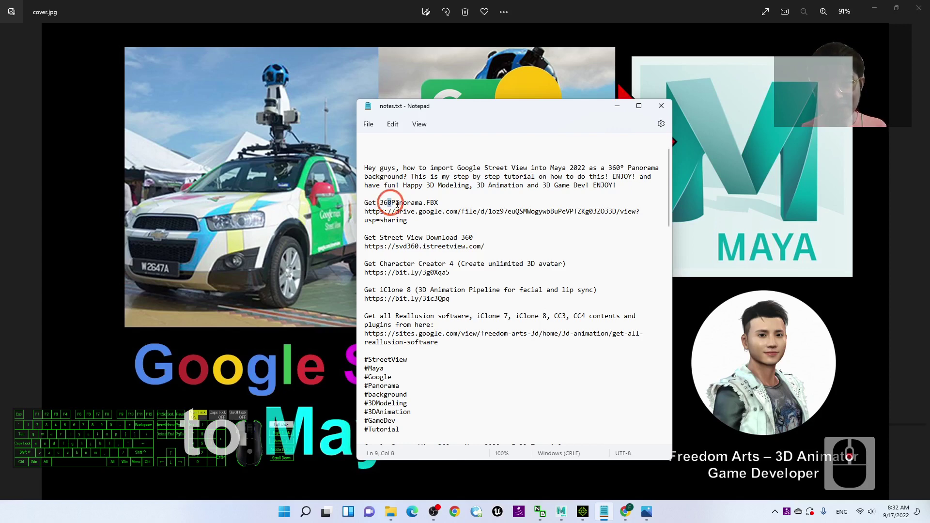
drag(445, 203, 386, 204)
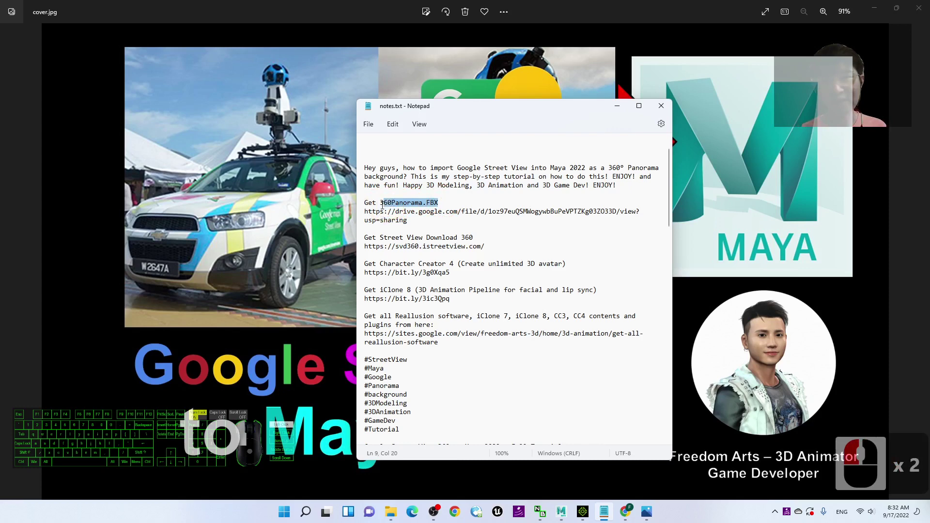
click(423, 216)
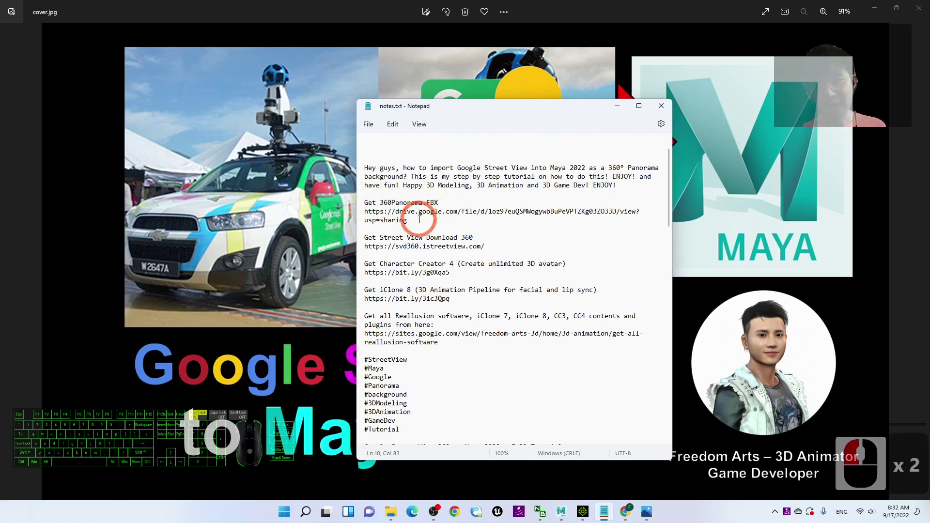
Select the Google Drive download link, then minimize Notepad and close the cover image
mouse_move(415, 218)
mouse_down()
mouse_move(367, 213)
mouse_move(410, 220)
mouse_up()
click(366, 213)
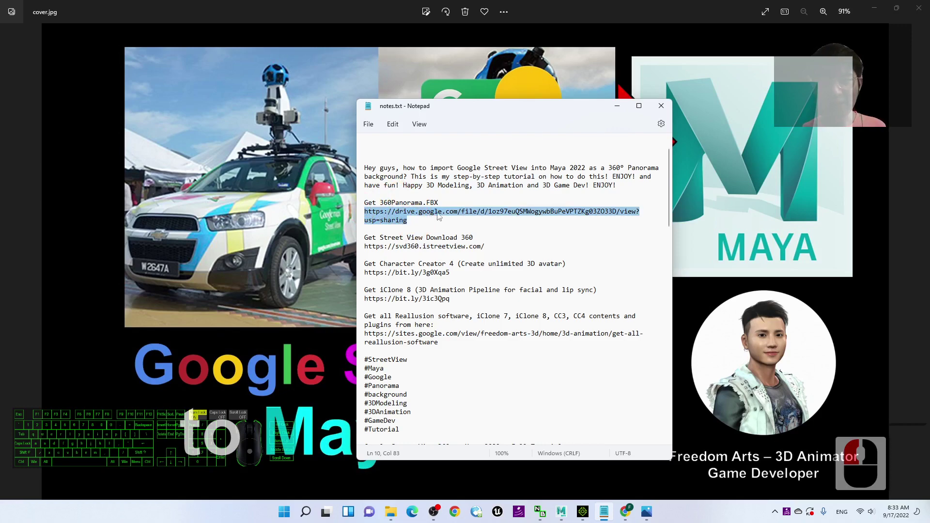
click(617, 105)
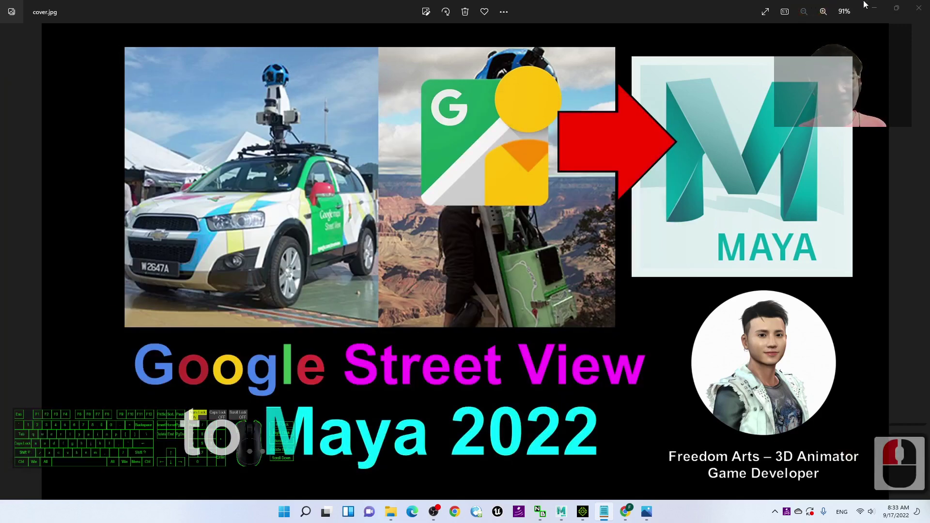
click(917, 9)
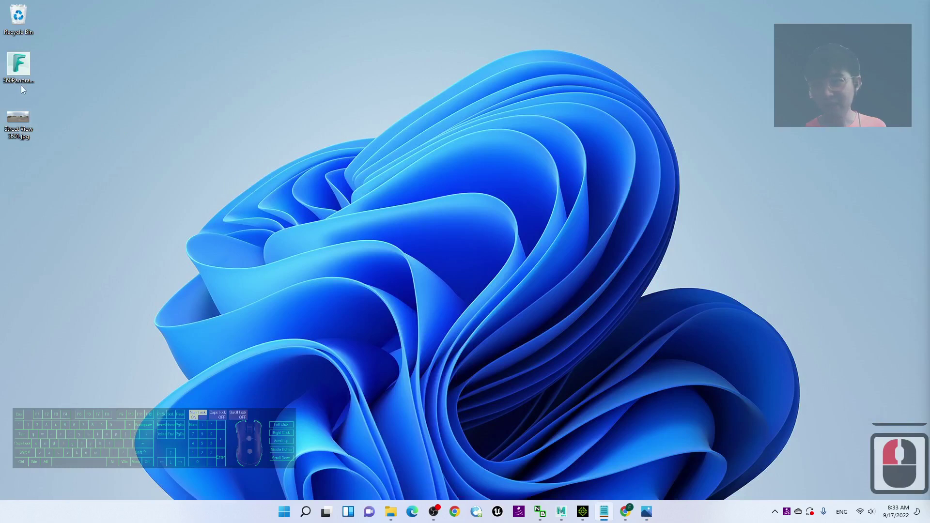
Restore notes.txt and highlight the Street View Download 360 heading and svd360.istreetview.com link
click(21, 86)
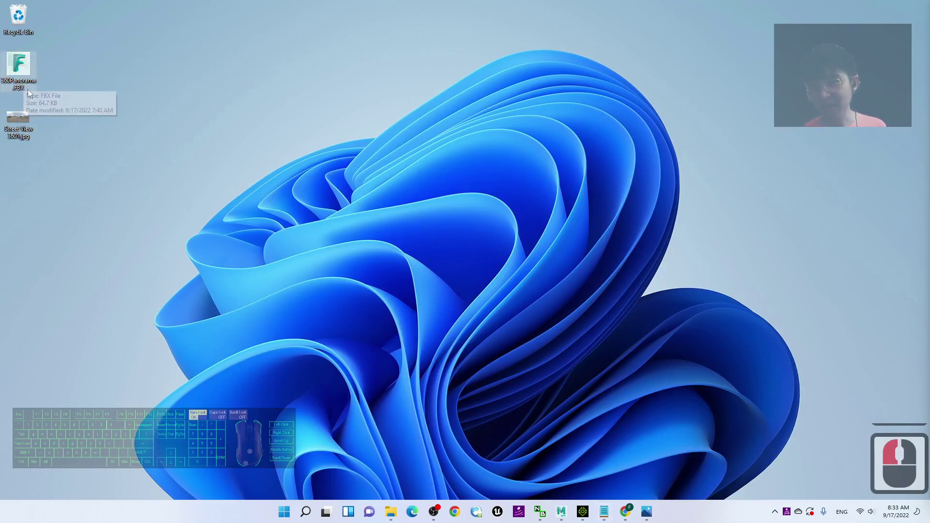
double_click(20, 88)
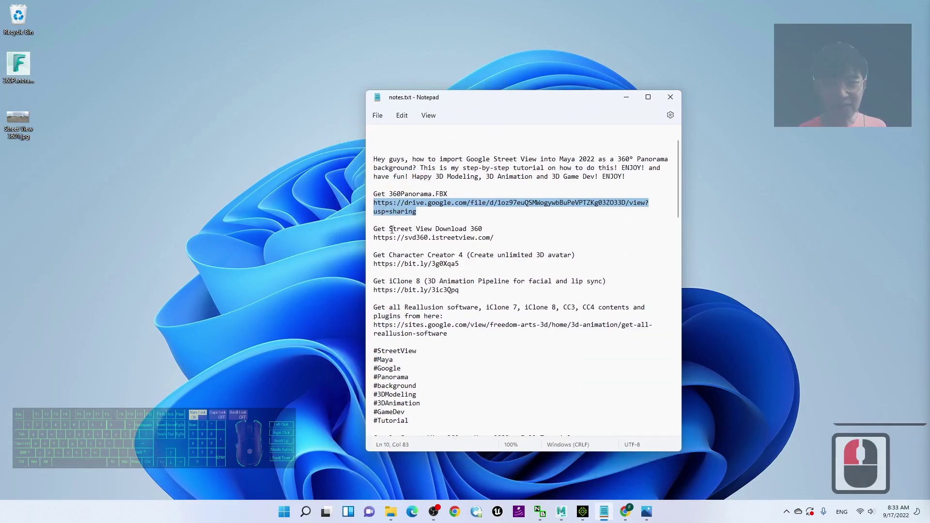
drag(486, 230, 413, 231)
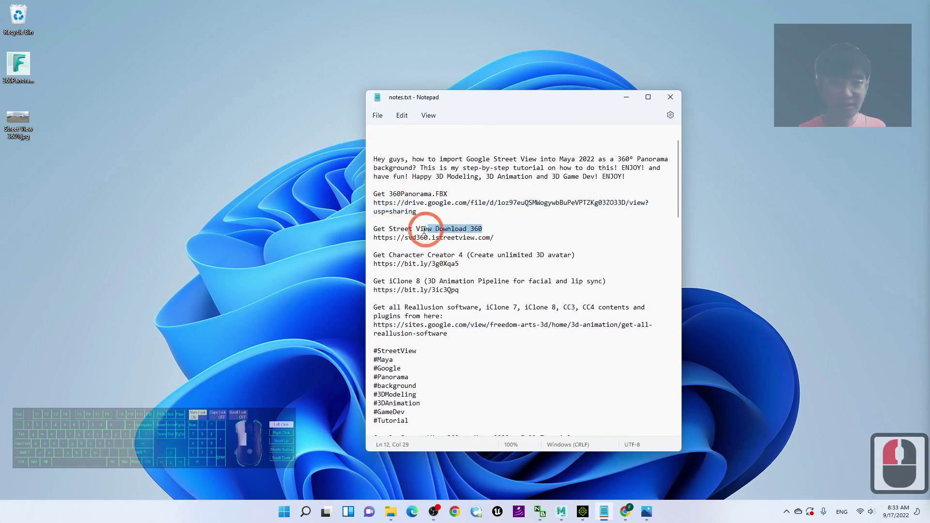
click(493, 238)
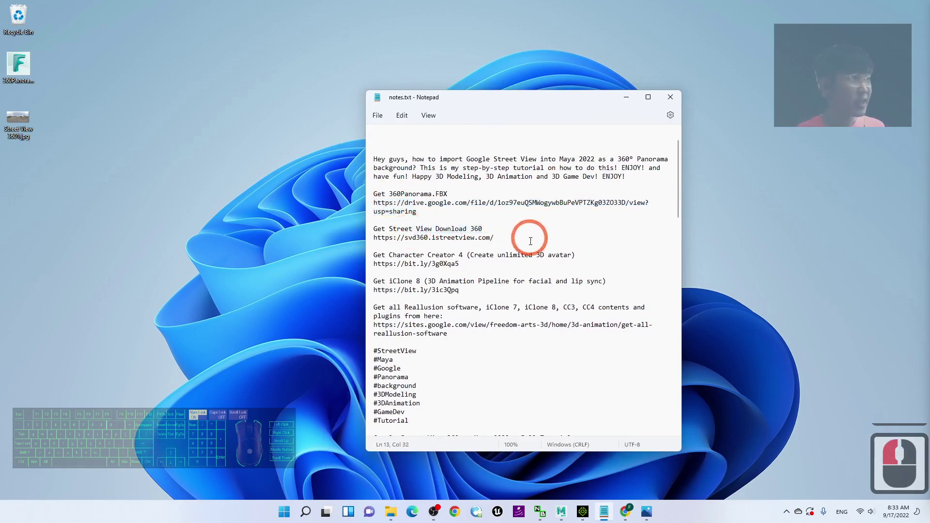
drag(504, 235, 397, 238)
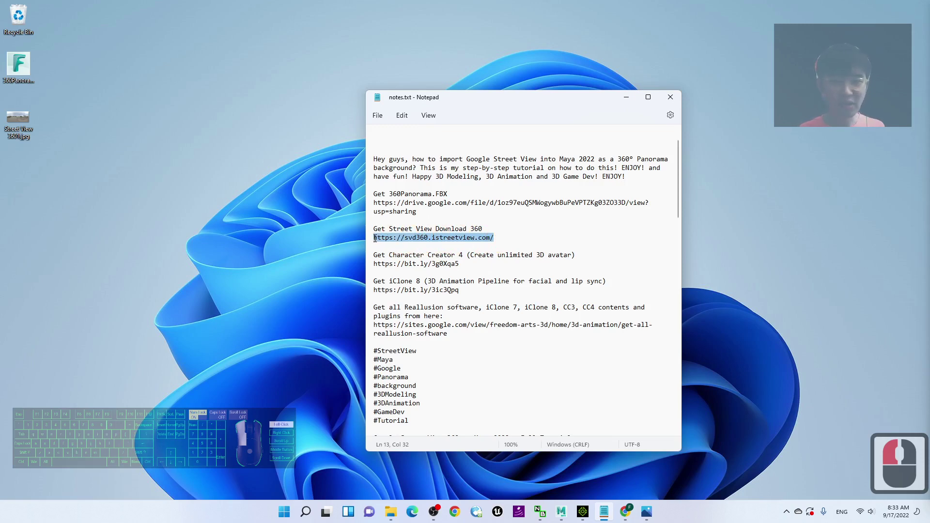
click(503, 236)
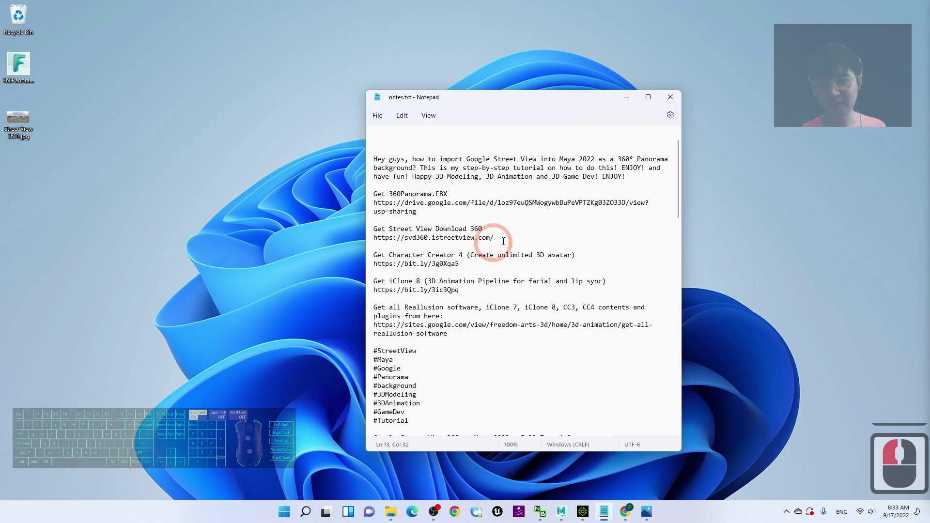
Launch Street View Download 360 from a Start search for '360', move it left, and minimize Notepad
click(290, 514)
text(360)
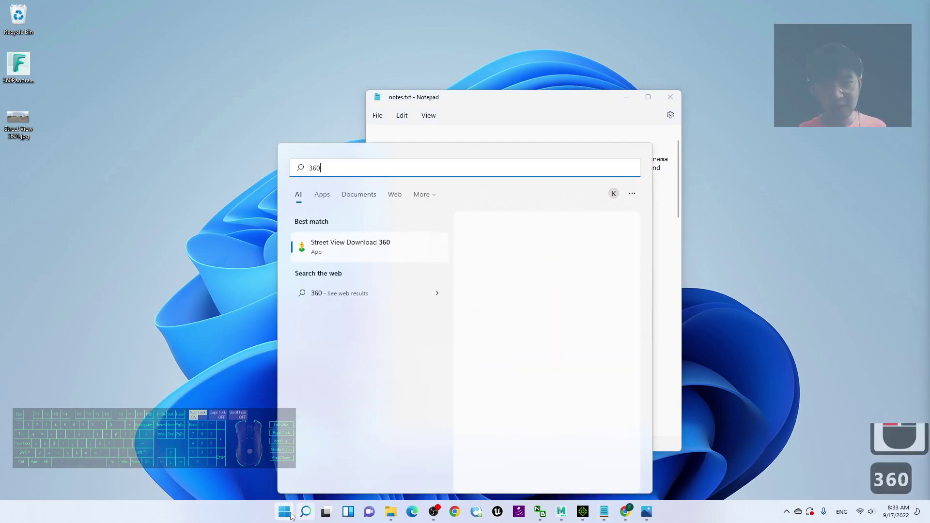
click(365, 255)
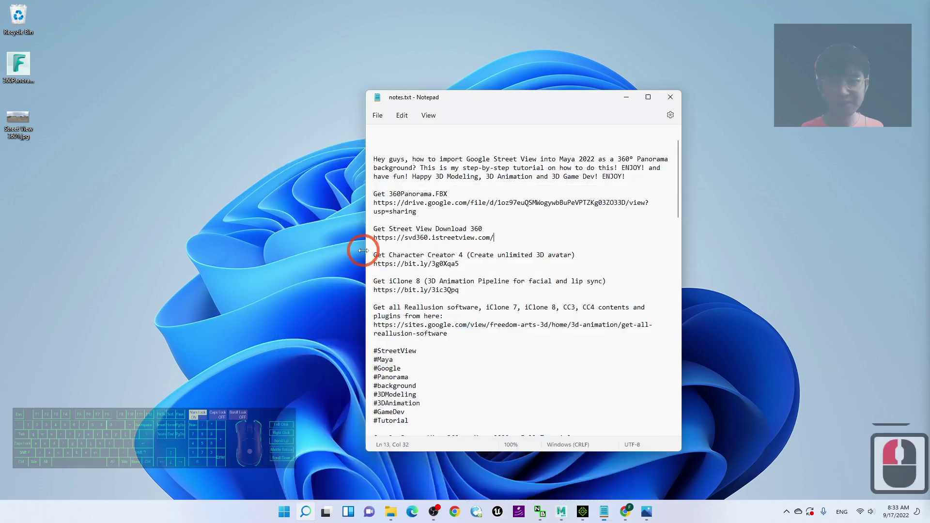
drag(529, 83, 390, 82)
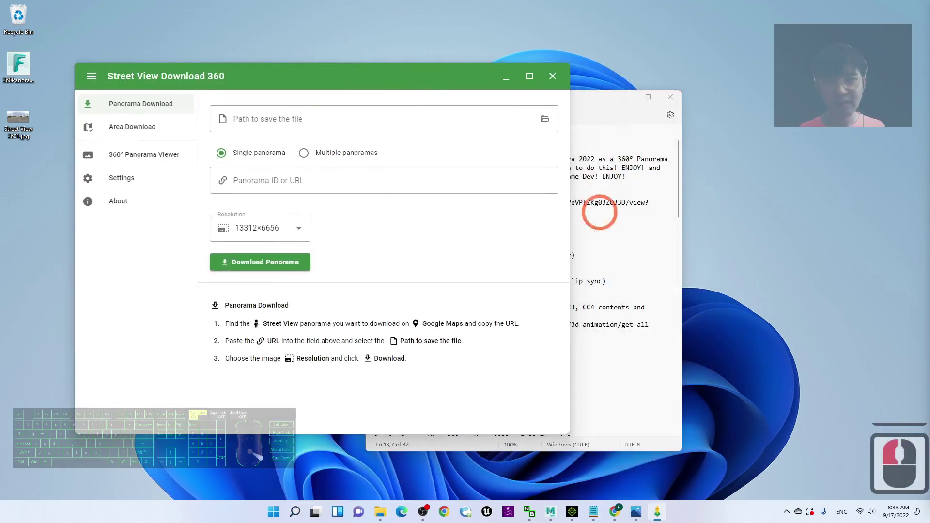
click(620, 255)
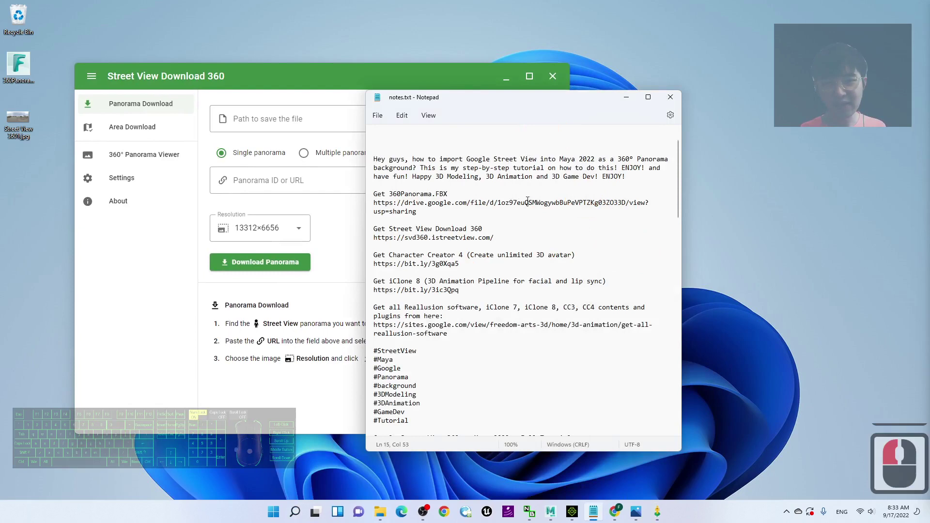
click(626, 97)
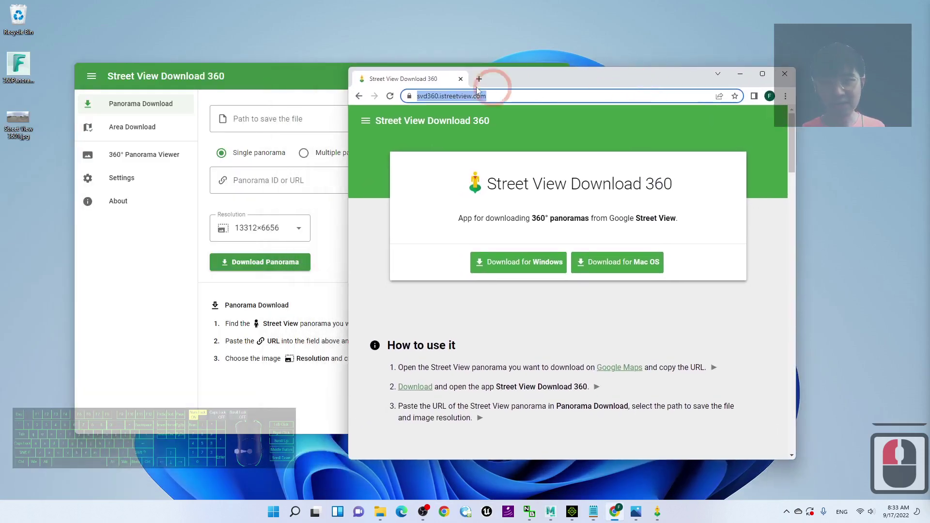
Open a new Chrome tab in place of the svd360 tab and enter a maps address
click(474, 79)
click(450, 95)
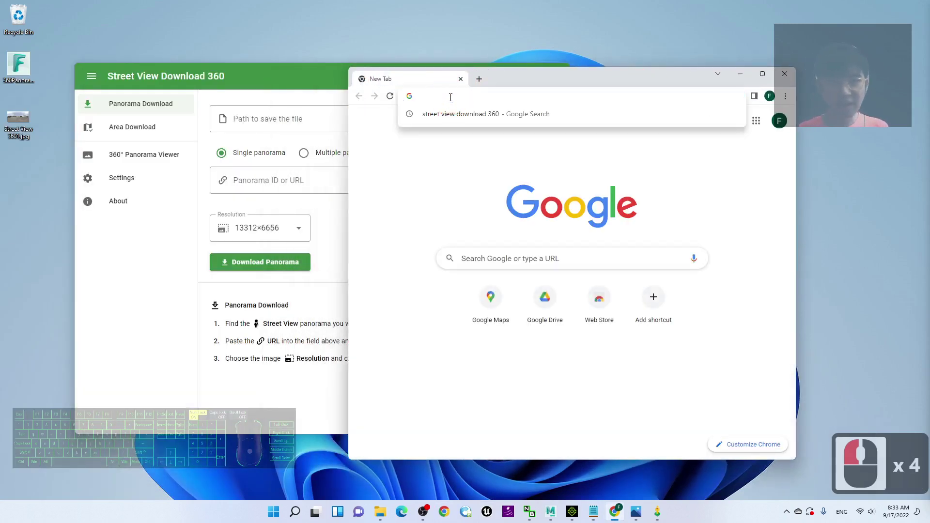
text(maps.)
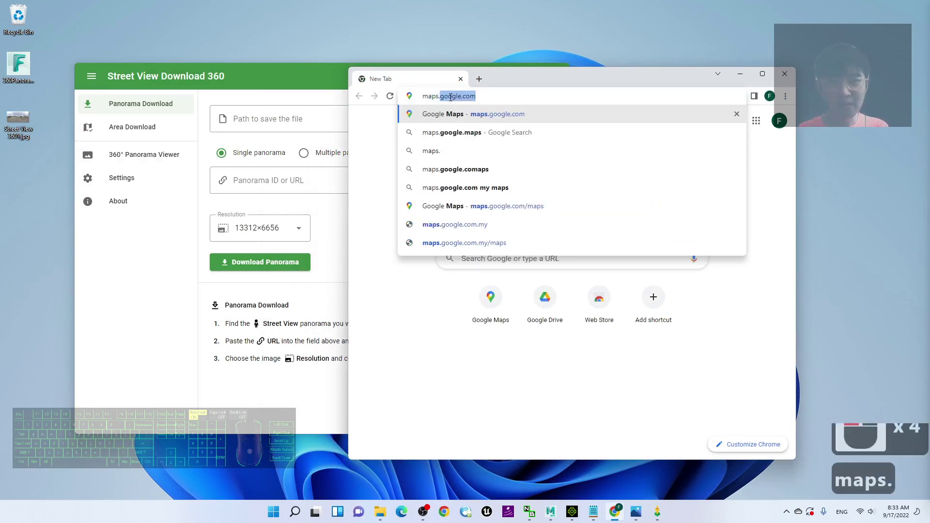
text(gogo)
key(BackSpace)
key(BackSpace)
text(gog)
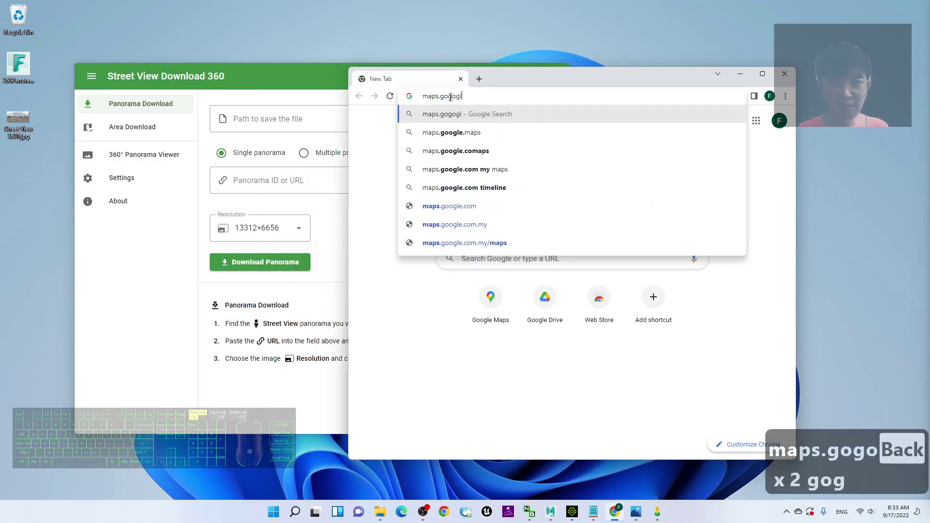
text(l)
key(BackSpace)
key(BackSpace)
text(le.com)
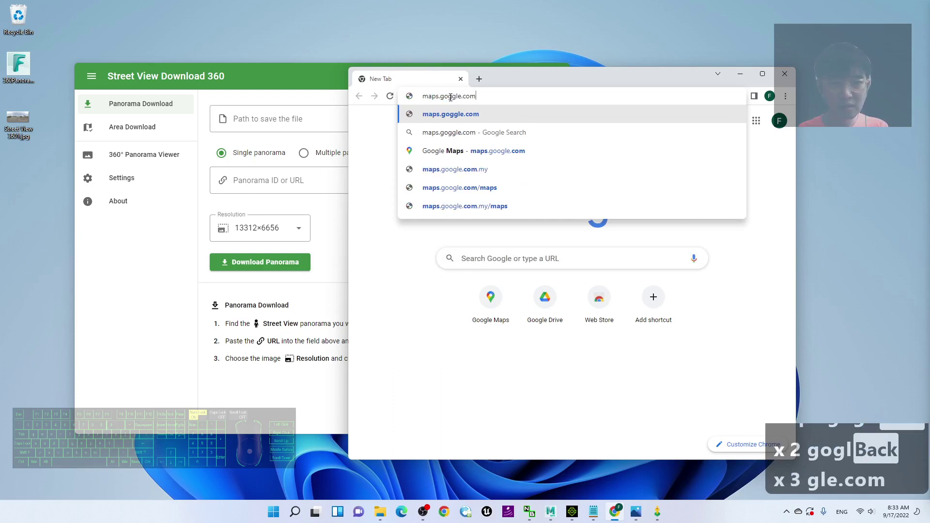
key(Return)
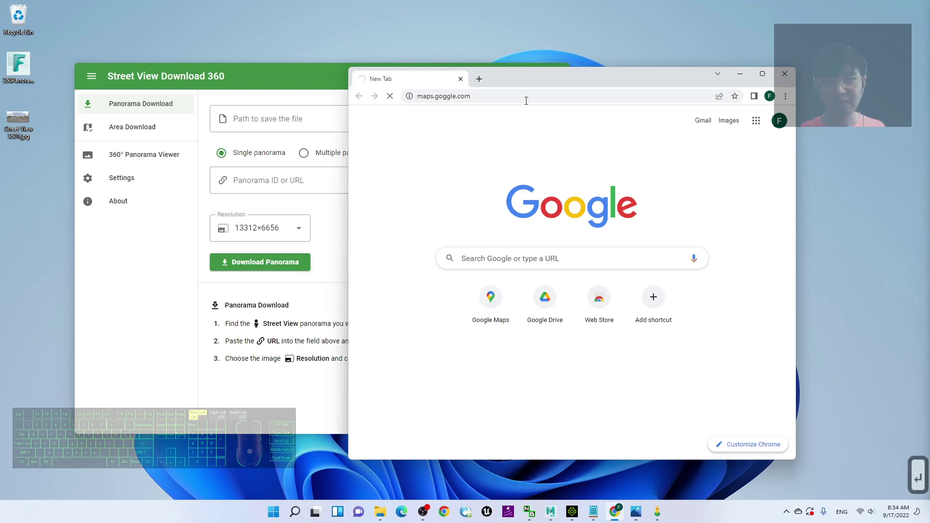
Replace the address with maps.google.com to load Google Maps
drag(533, 71, 552, 76)
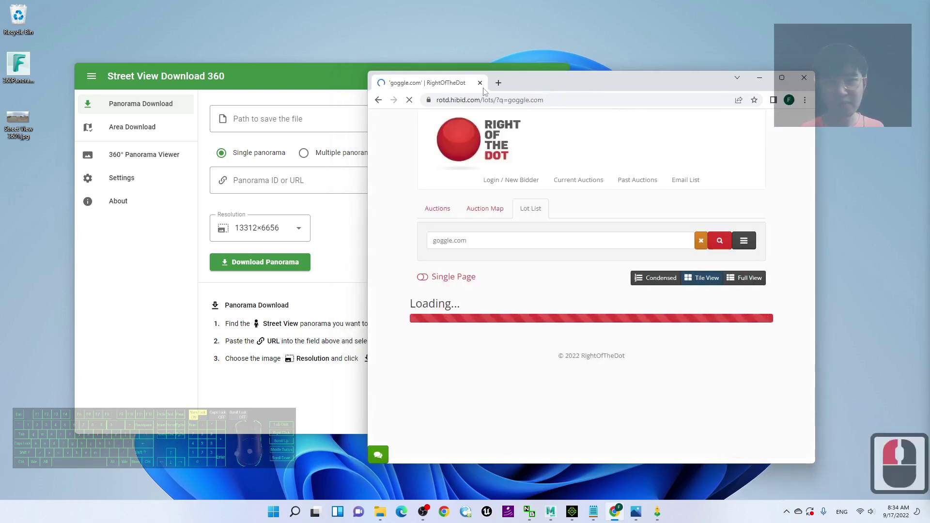
click(557, 101)
text(maps.)
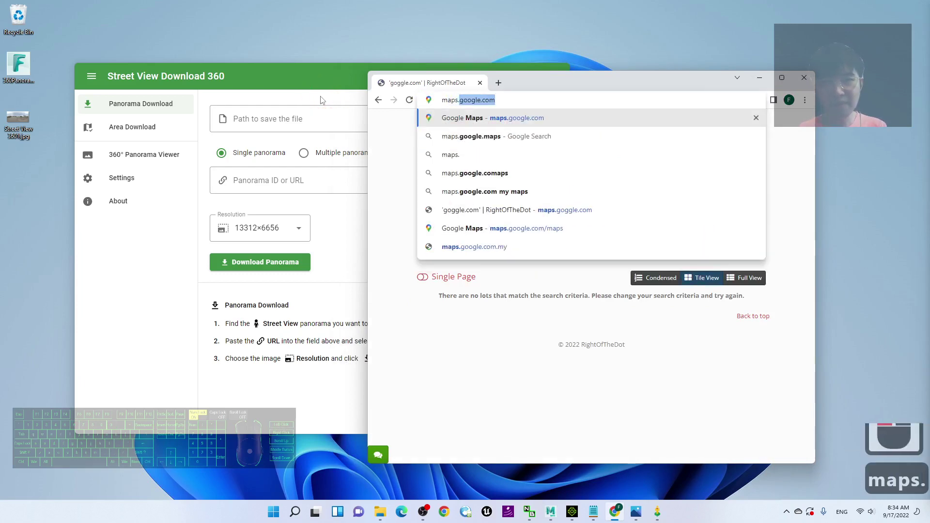
text(google.com)
key(Return)
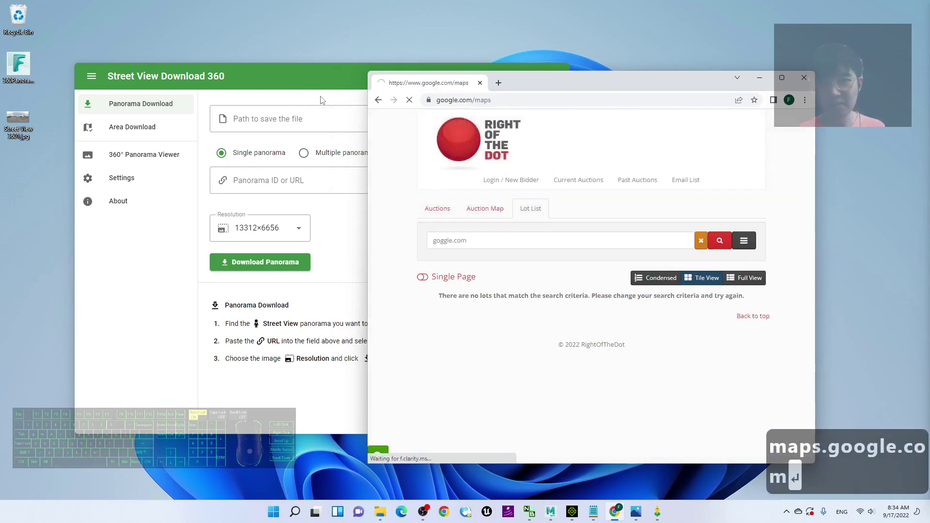
Zoom the map into Singapore, pin a spot near Block 99 Aljunied Crescent, and open Street View
scroll(632, 271, down, 8)
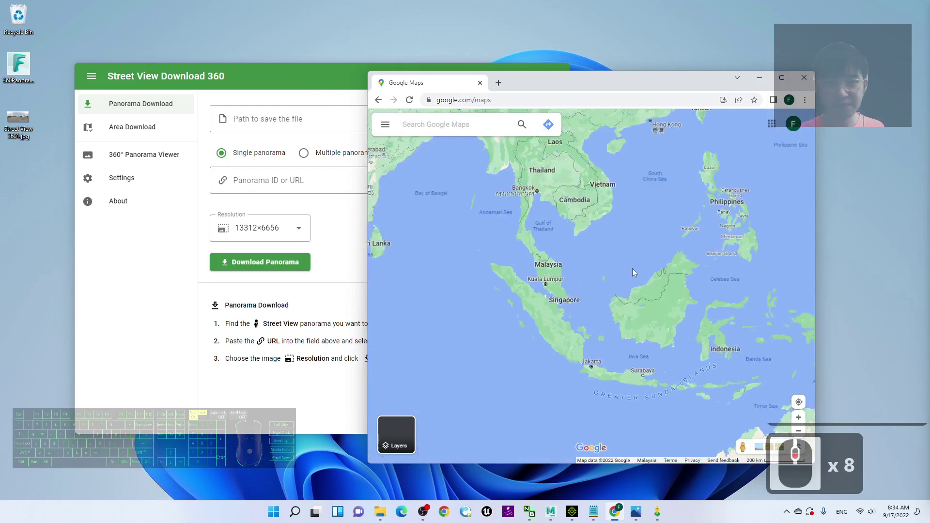
drag(517, 312, 472, 327)
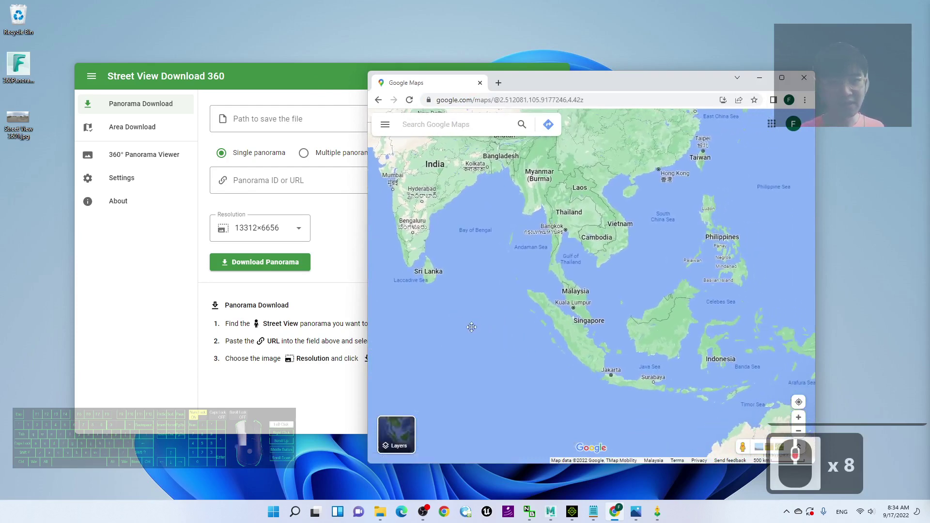
scroll(535, 261, up, 14)
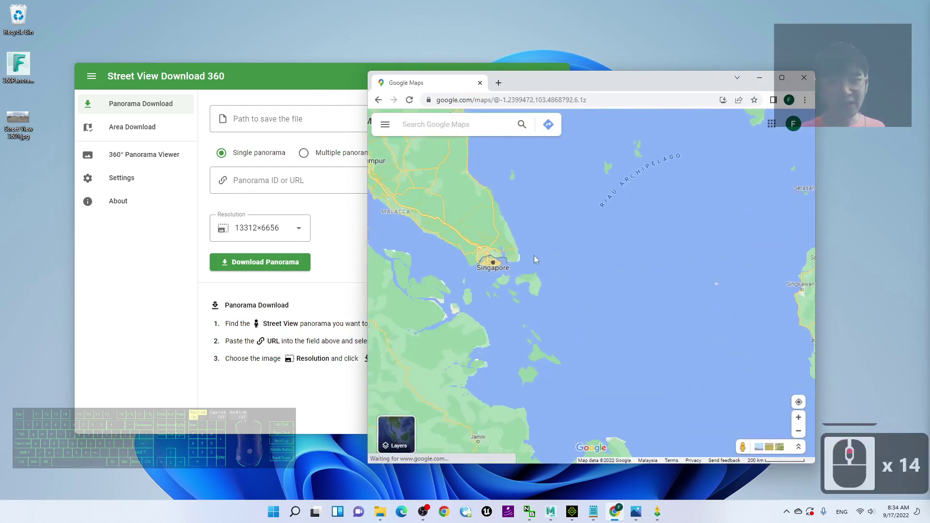
scroll(535, 261, up, 9)
scroll(589, 283, up, 1)
scroll(572, 271, up, 3)
scroll(545, 283, up, 10)
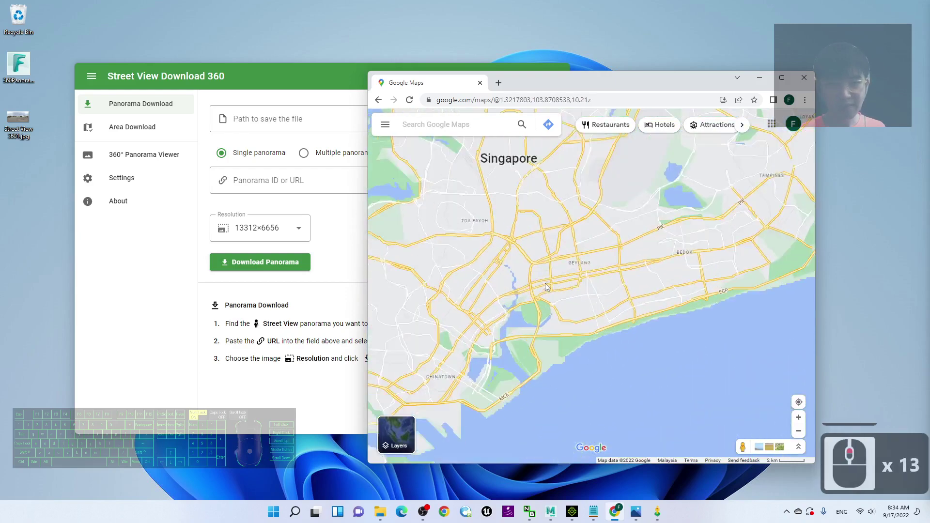
scroll(507, 263, up, 6)
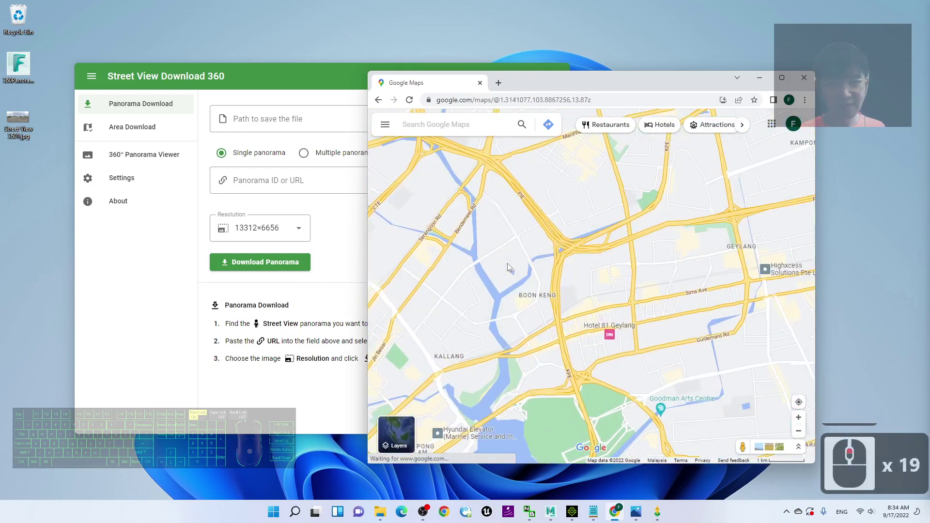
click(663, 224)
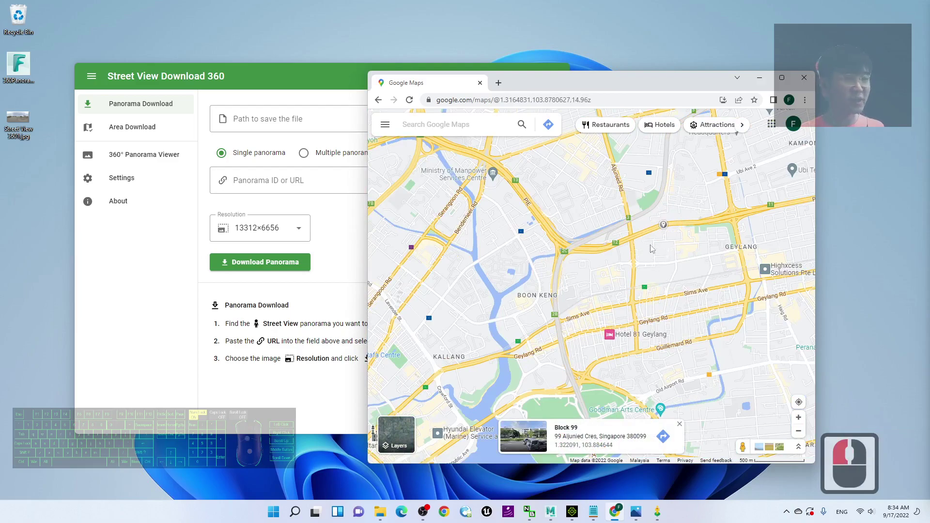
click(516, 441)
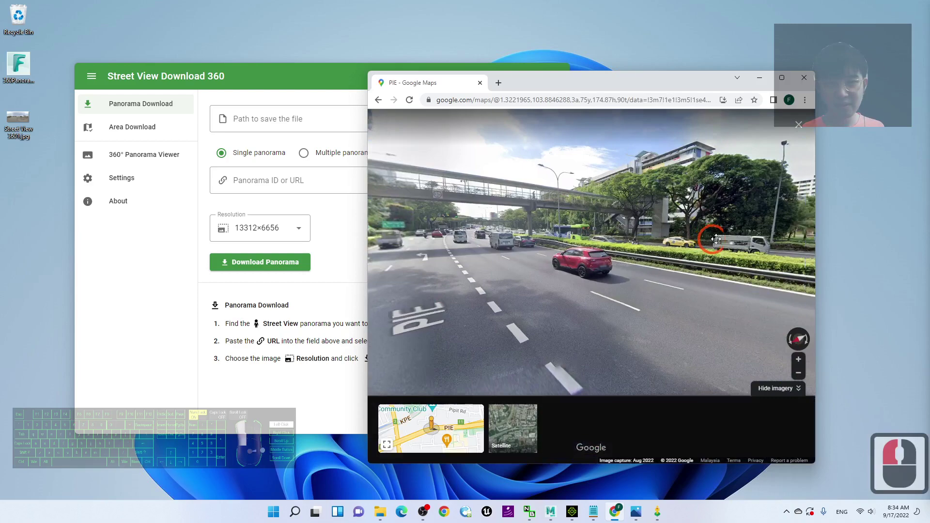
Step to a nearby panorama along the PIE and copy its Street View URL
double_click(552, 248)
double_click(717, 315)
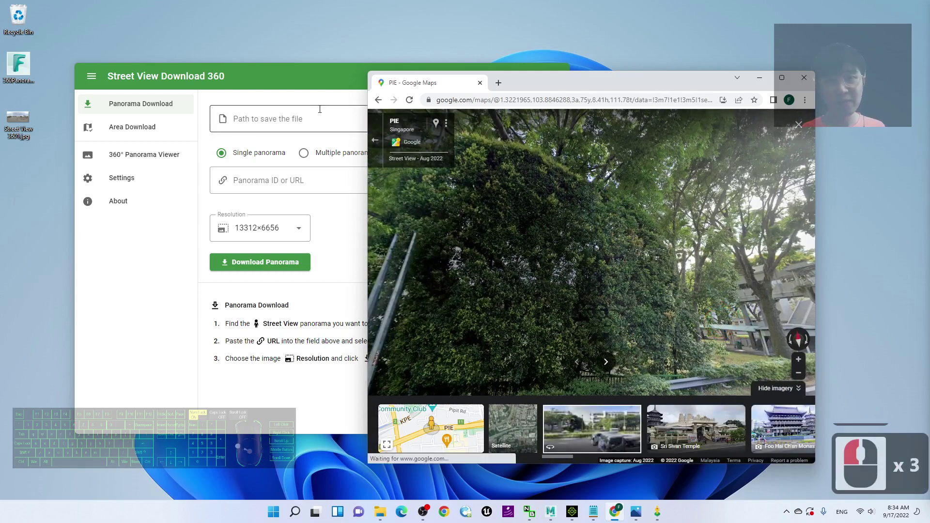
drag(652, 79, 718, 81)
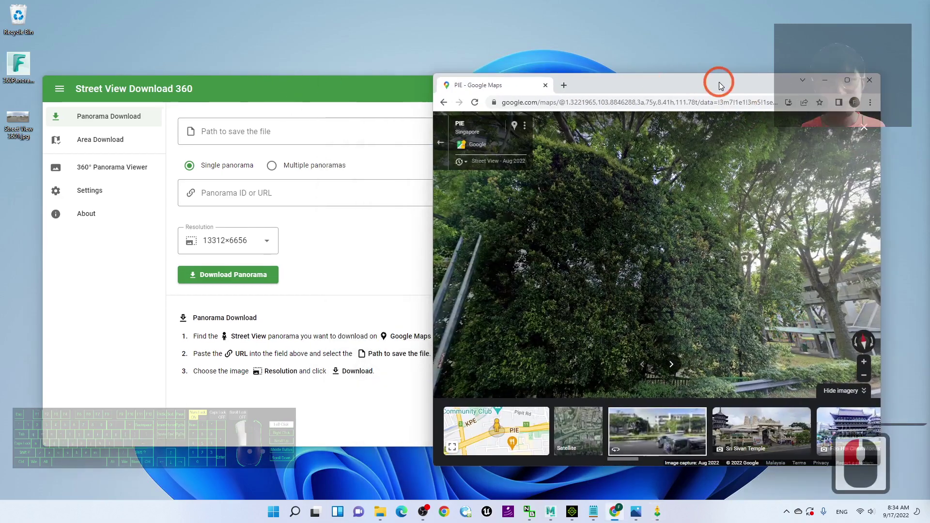
click(687, 103)
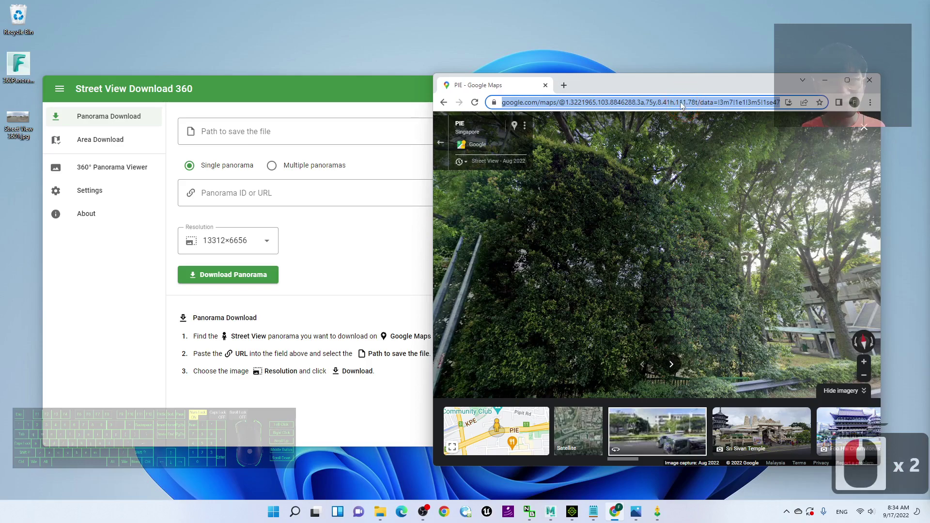
right_click(672, 107)
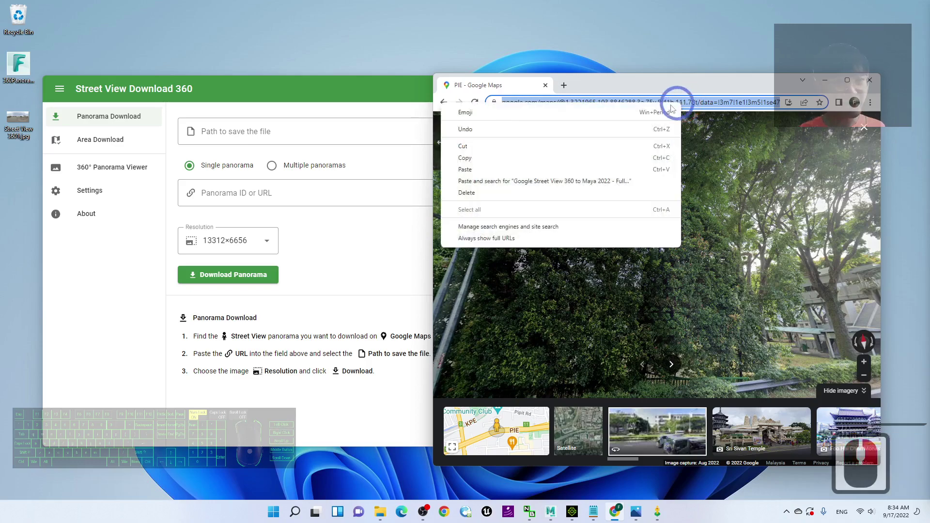
click(480, 163)
Paste the Street View URL into the downloader's Panorama ID or URL field
click(217, 194)
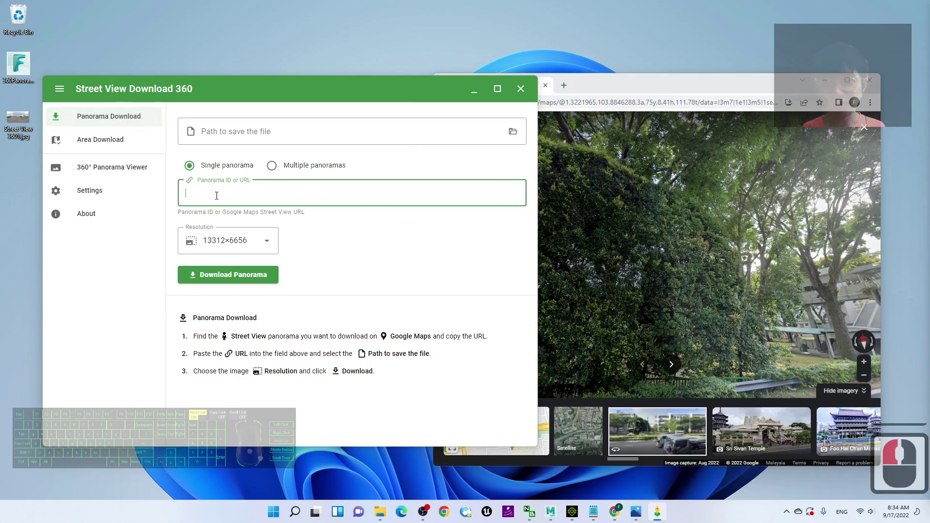
click(207, 196)
key(ctrl+v)
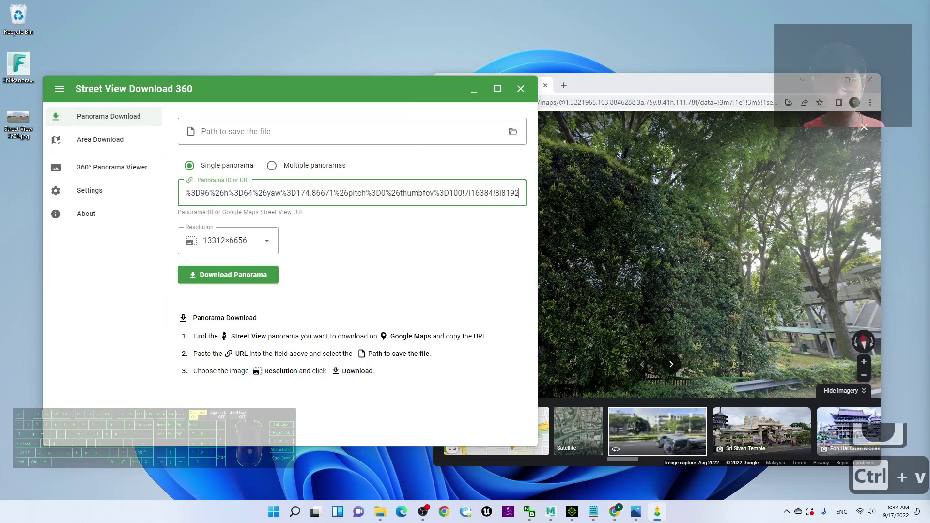
click(237, 131)
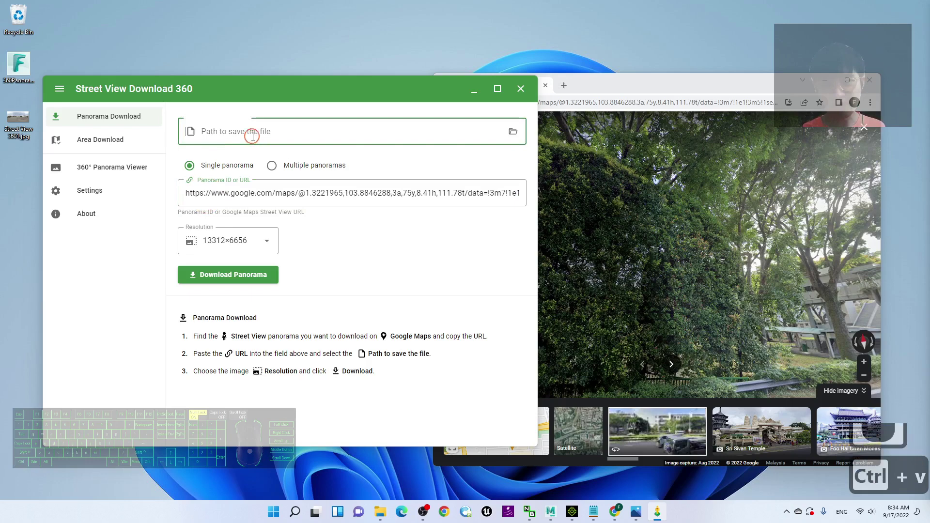
Set the save path to the Desktop with file name 'Singapore 01' as JPG
click(513, 133)
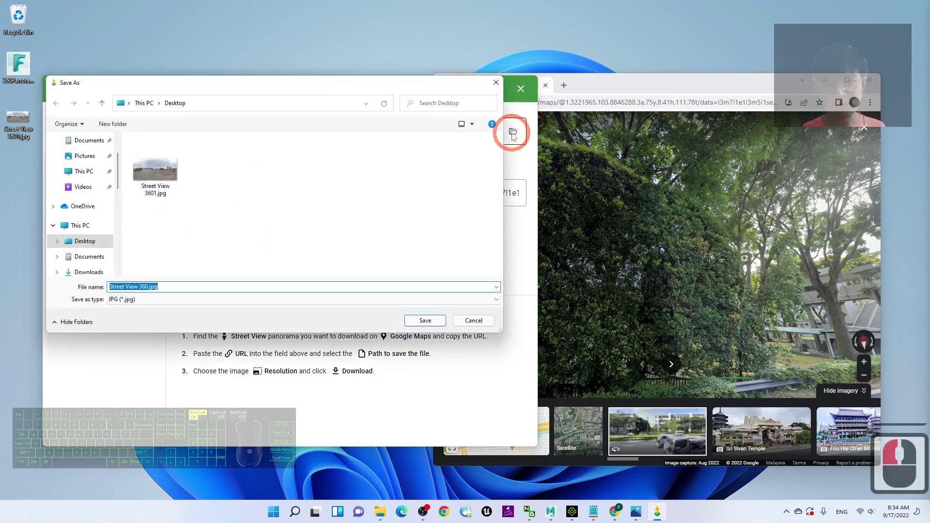
drag(364, 89, 499, 89)
click(258, 156)
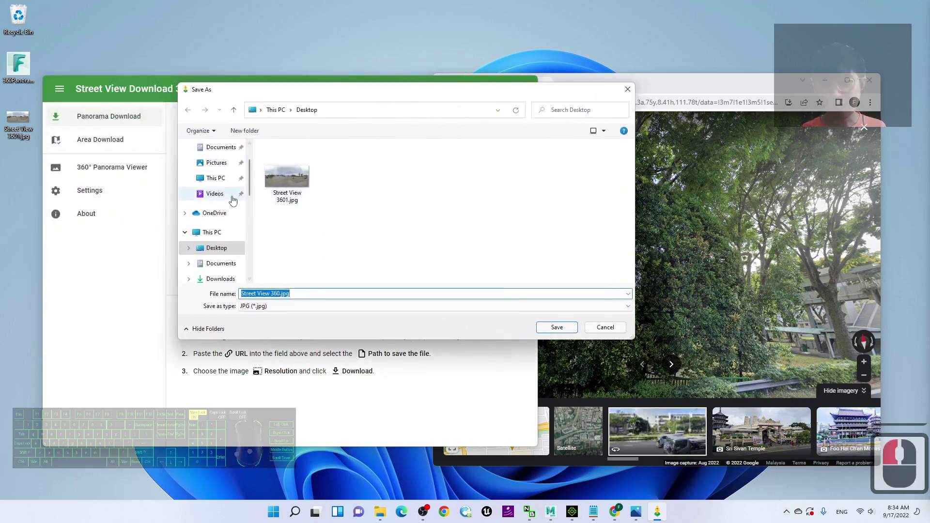
scroll(234, 201, up, 4)
click(298, 275)
click(260, 294)
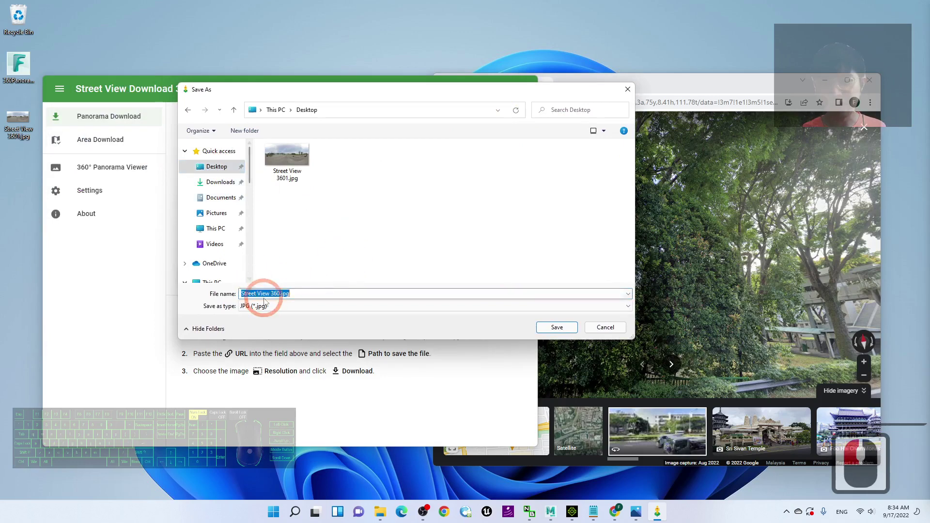
double_click(343, 293)
text(Singa)
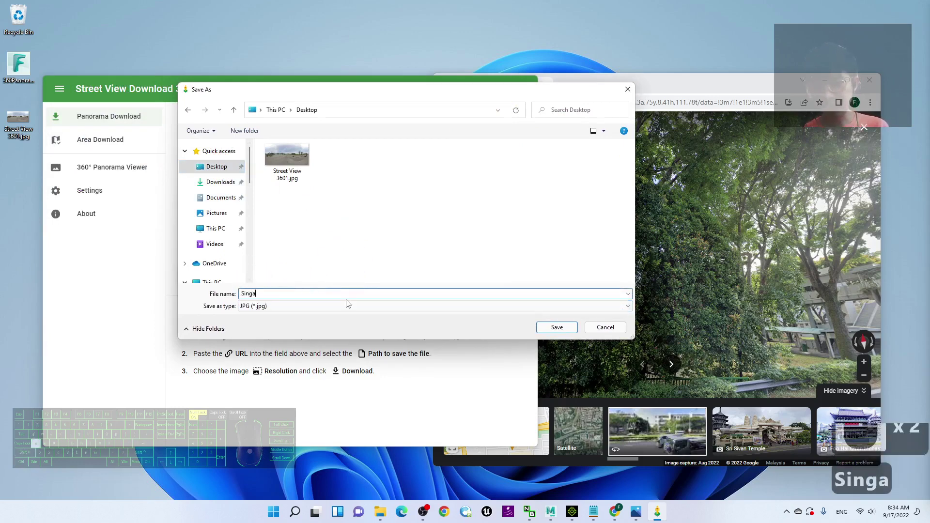
text(pore 0)
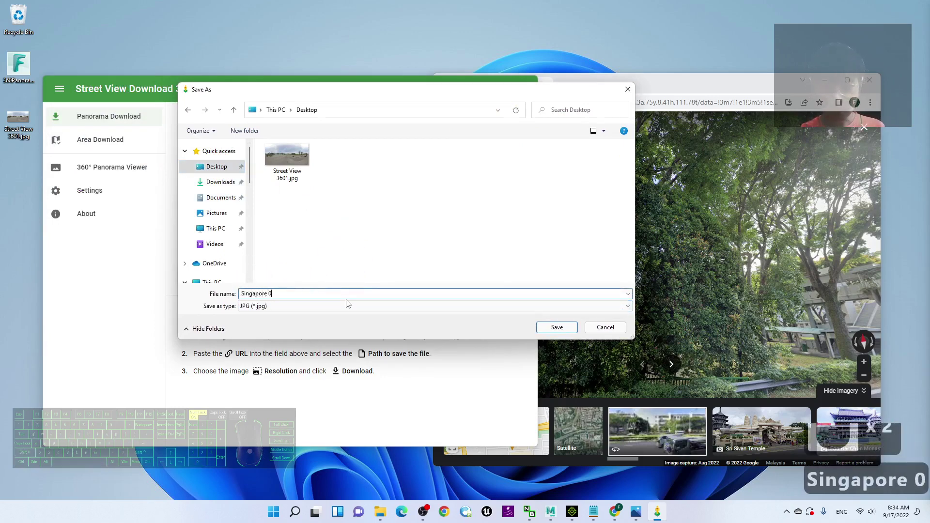
text(1)
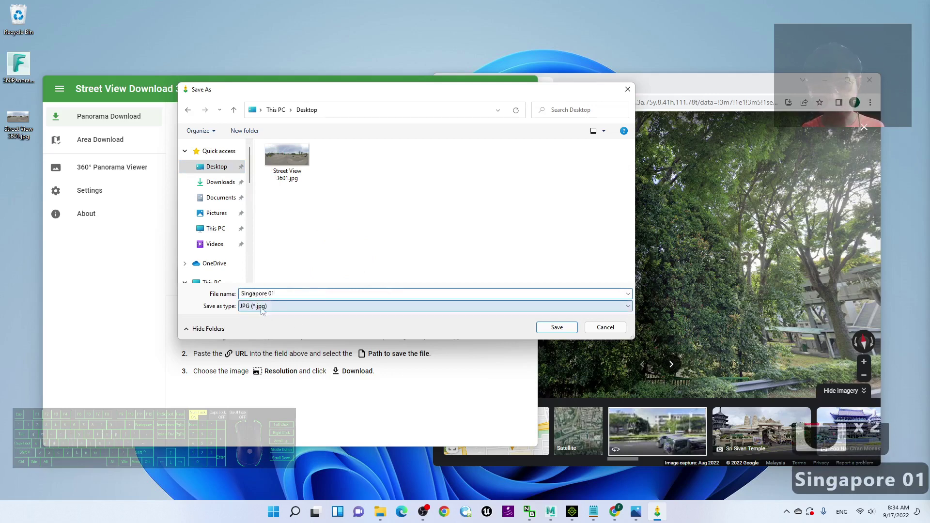
click(265, 307)
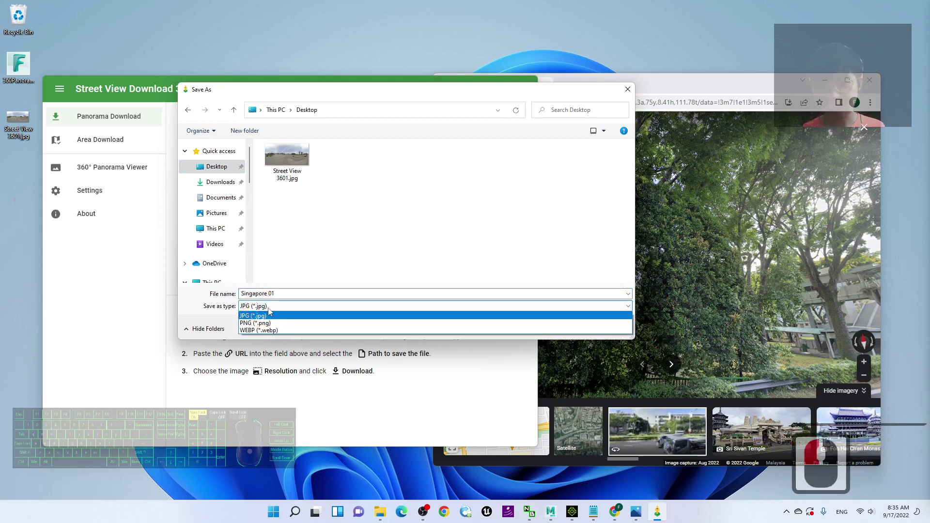
click(269, 311)
click(556, 326)
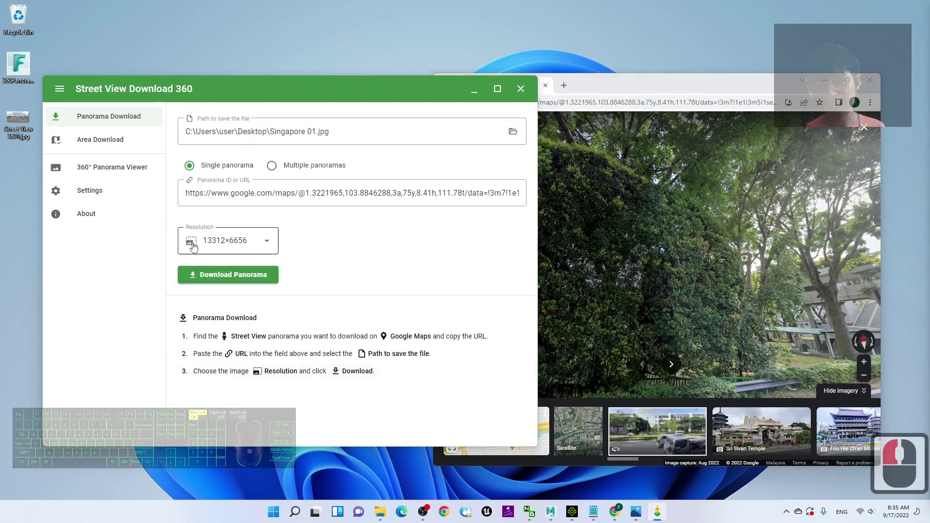
Keep the 13312×6656 resolution and download the panorama until it completes
click(233, 247)
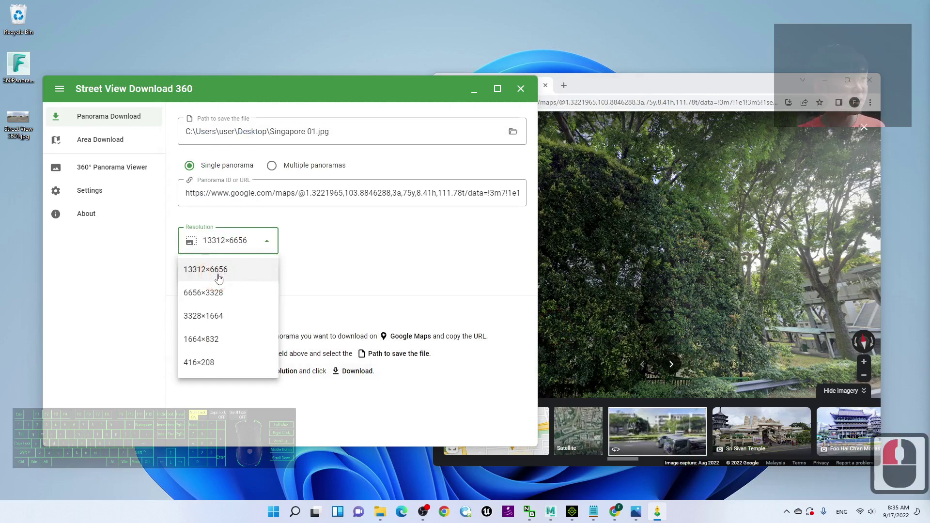
click(256, 251)
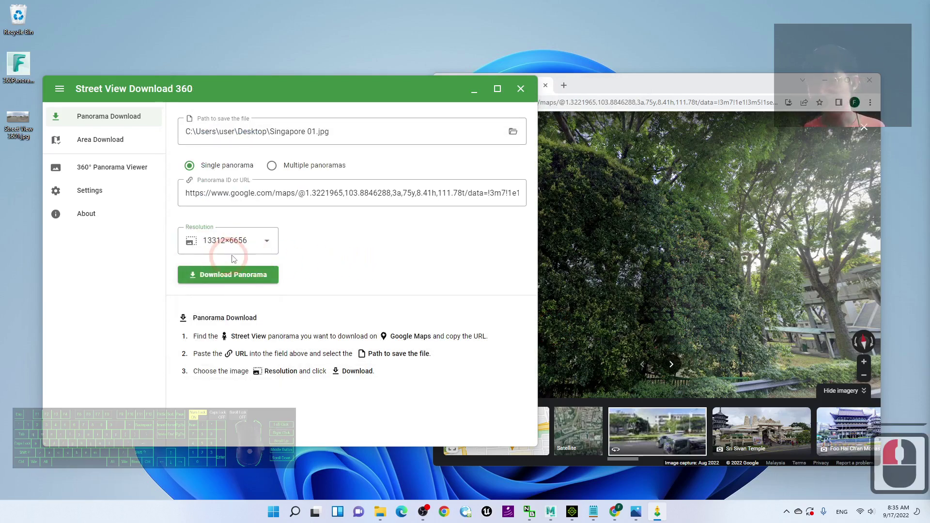
click(218, 276)
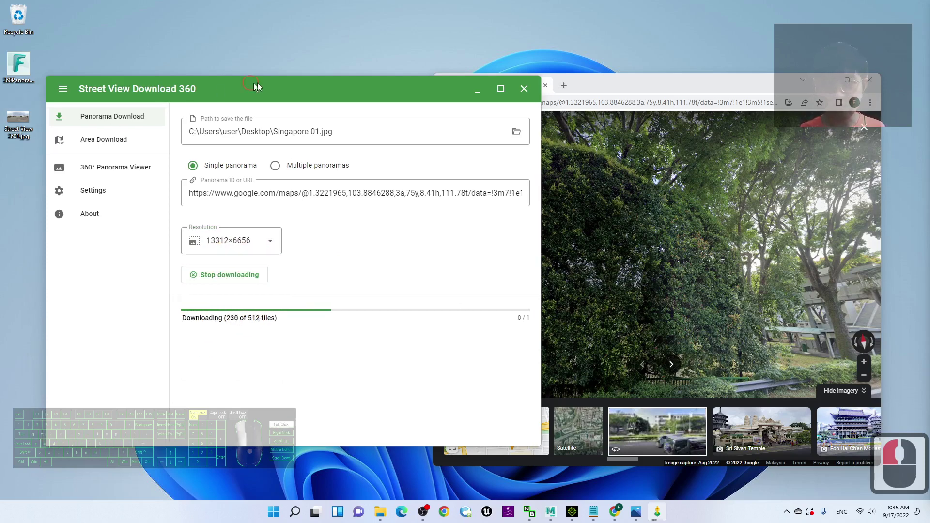
drag(257, 83, 330, 71)
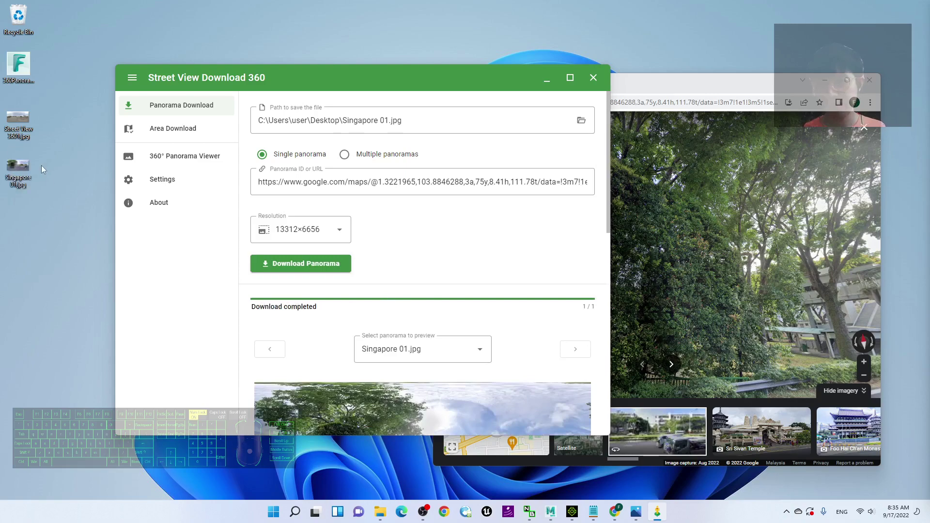
Preview Singapore 01.jpg in Photos, close it, and minimize Chrome and the downloader
click(22, 168)
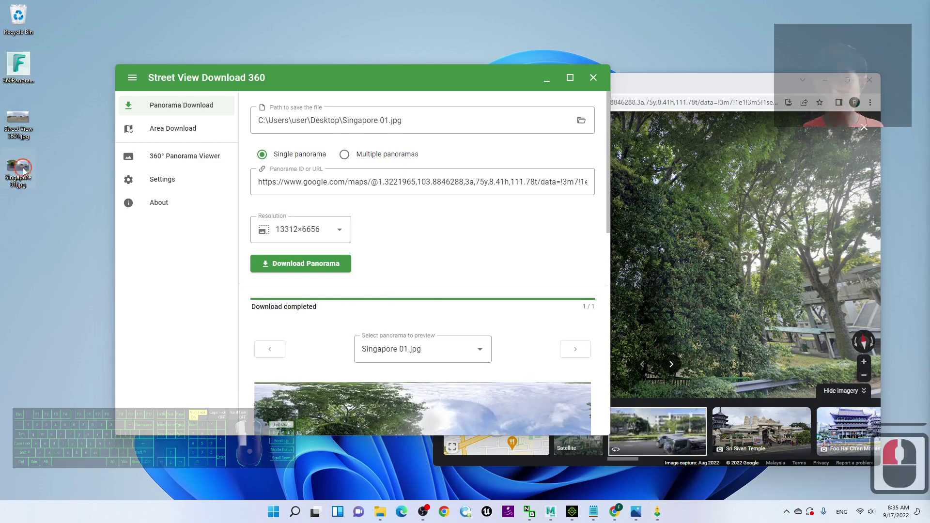
double_click(23, 170)
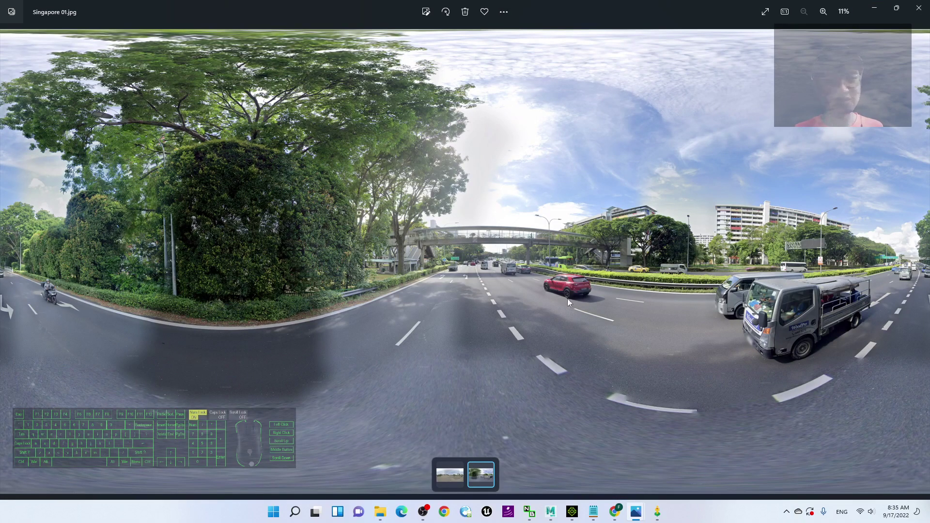
click(919, 8)
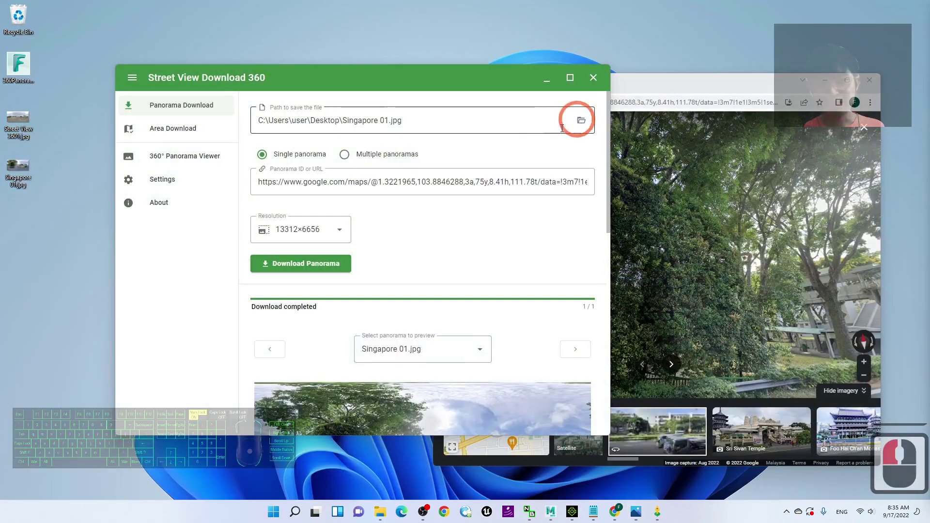
click(826, 82)
click(546, 79)
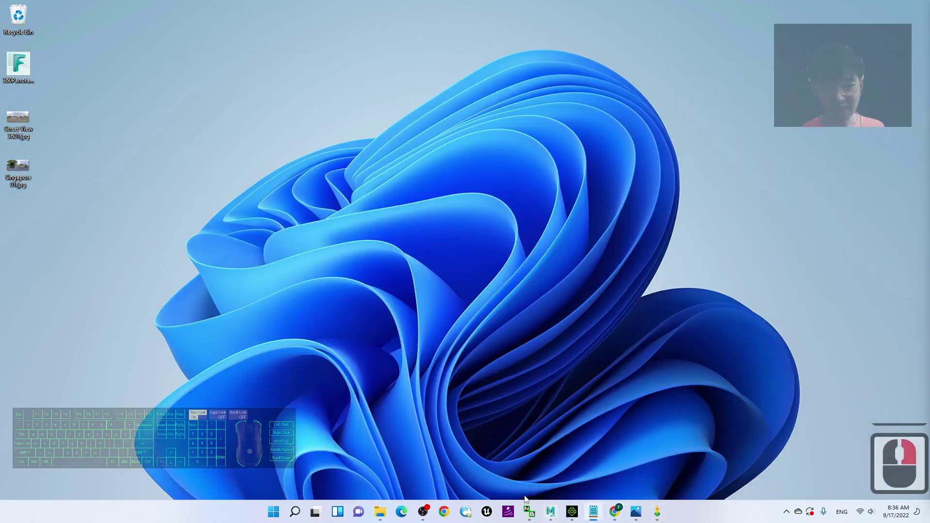
Close the running Maya window from the taskbar without saving the scene
right_click(551, 513)
click(534, 485)
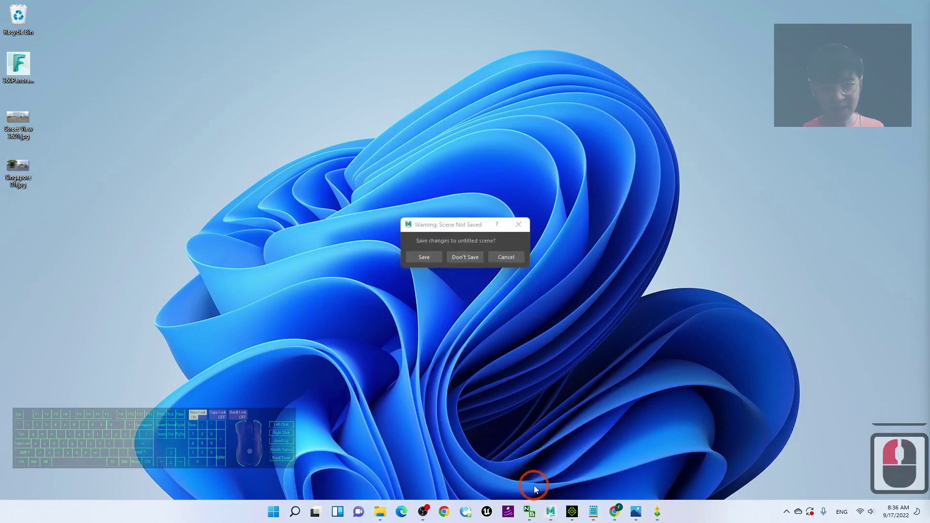
click(464, 256)
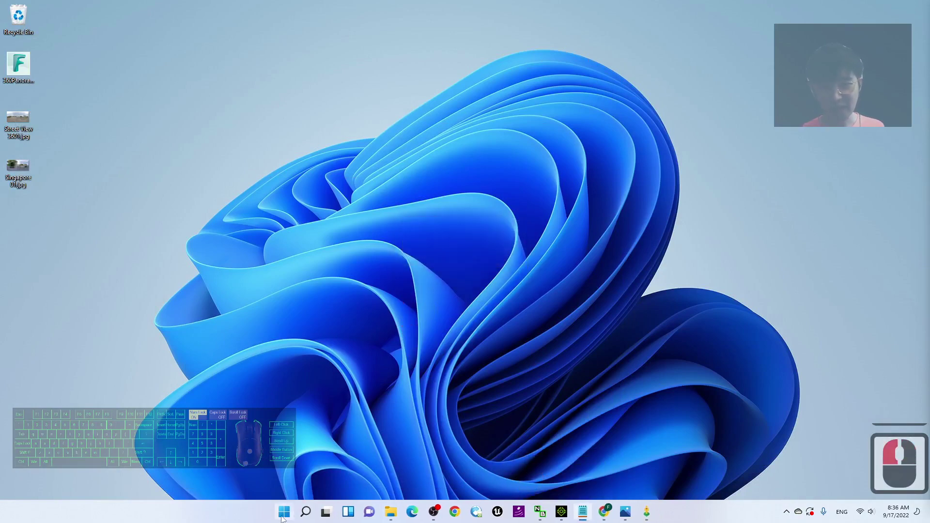
Launch Maya 2022 from a Start menu search for 'maya'
click(284, 514)
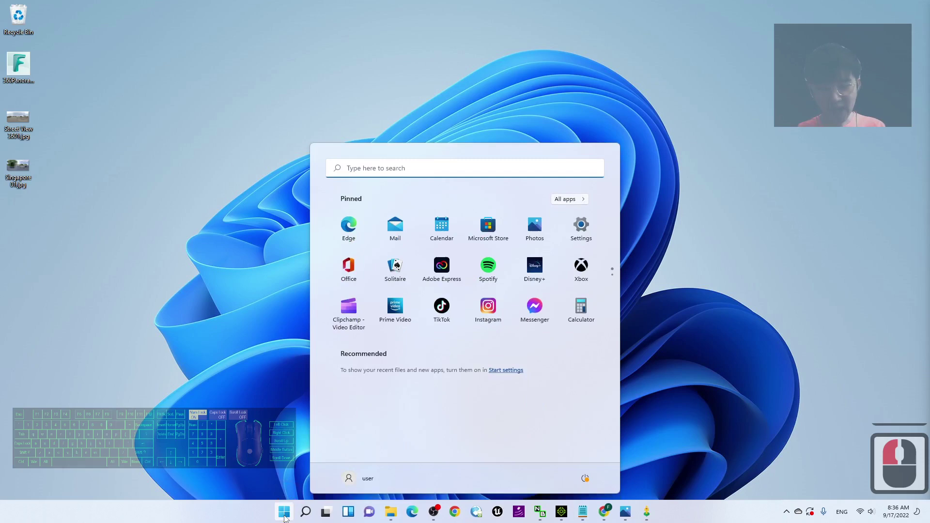
text(may)
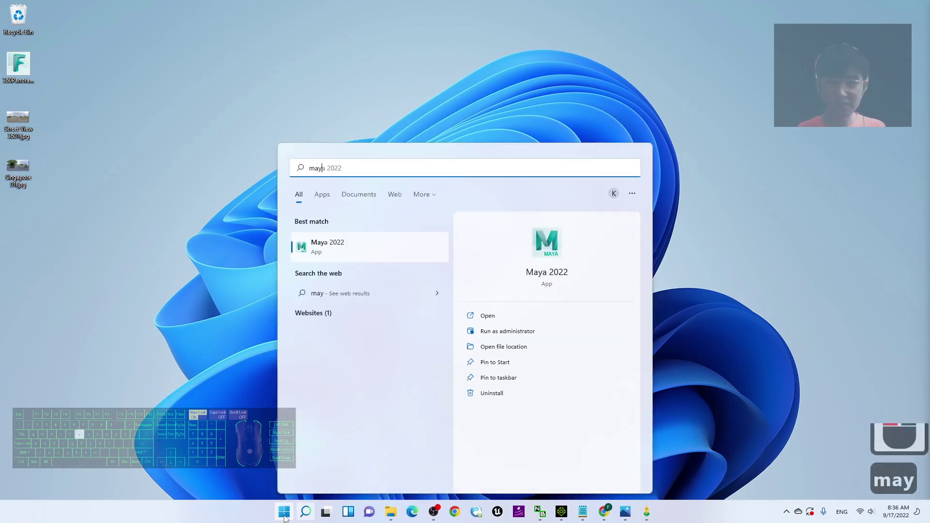
text(a)
click(327, 243)
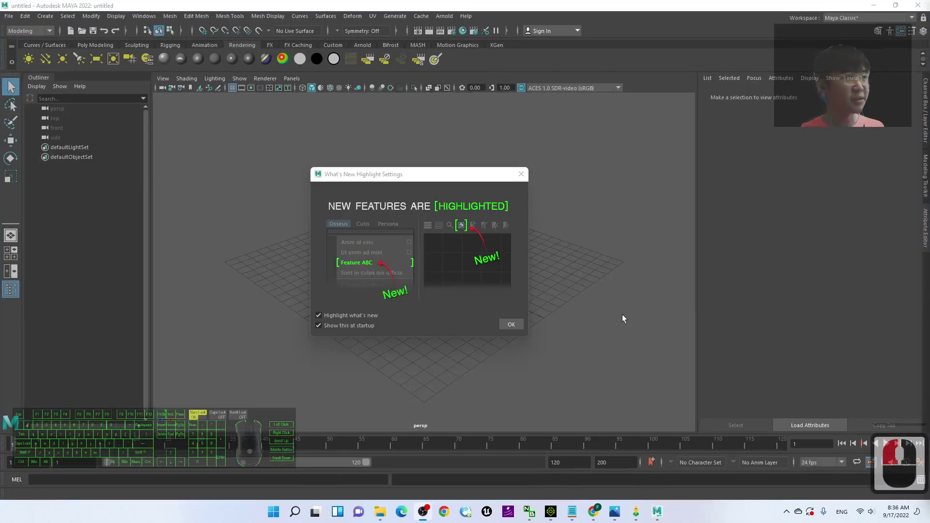
Dismiss the what's-new notice and try dragging 360Panorama.FBX from the desktop onto Maya
click(521, 174)
mouse_move(365, 7)
mouse_down()
mouse_move(537, 27)
mouse_move(517, 18)
mouse_up()
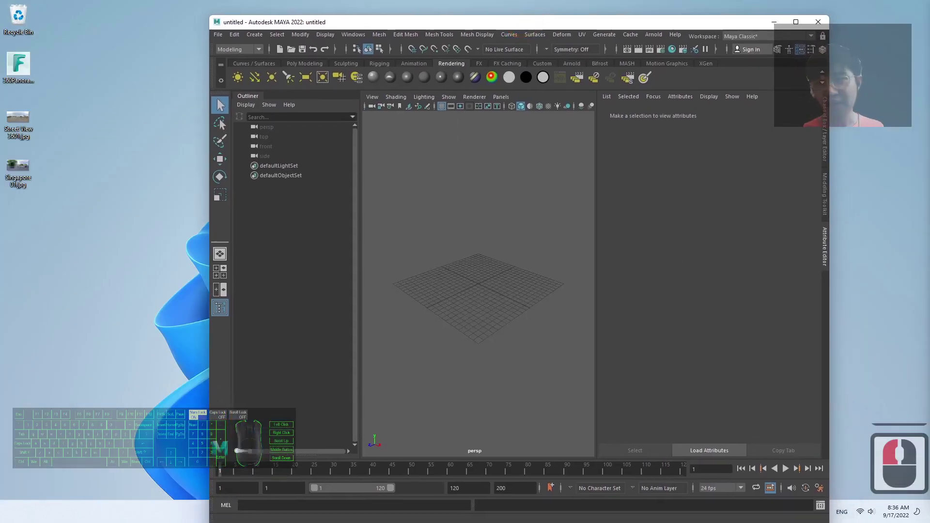
click(16, 88)
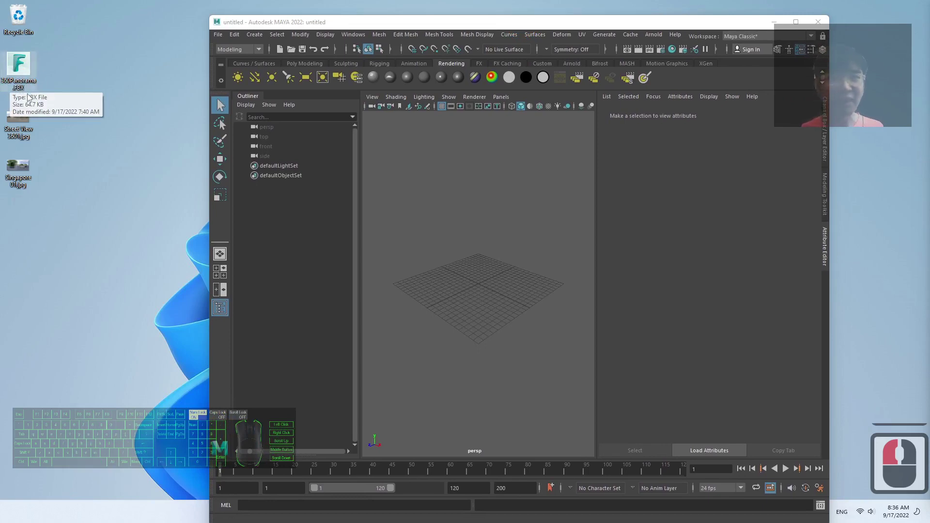
mouse_move(21, 69)
mouse_down()
mouse_move(223, 163)
mouse_move(112, 158)
mouse_up()
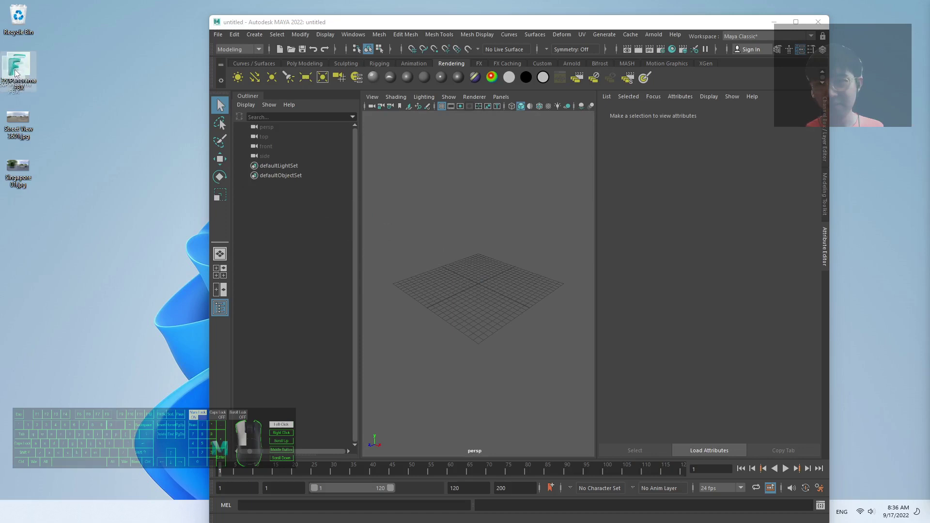
Undo the accidental desktop file change with Ctrl+Z
right_click(106, 176)
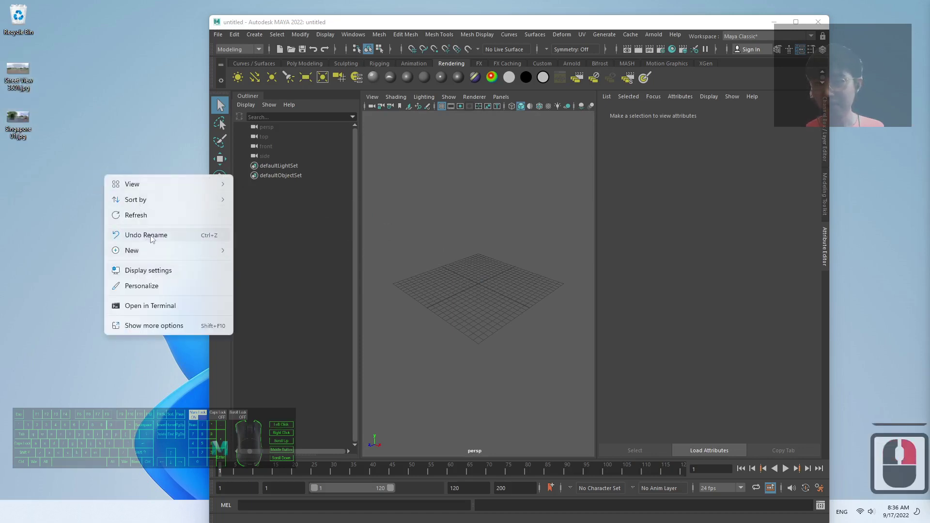
click(113, 97)
right_click(105, 164)
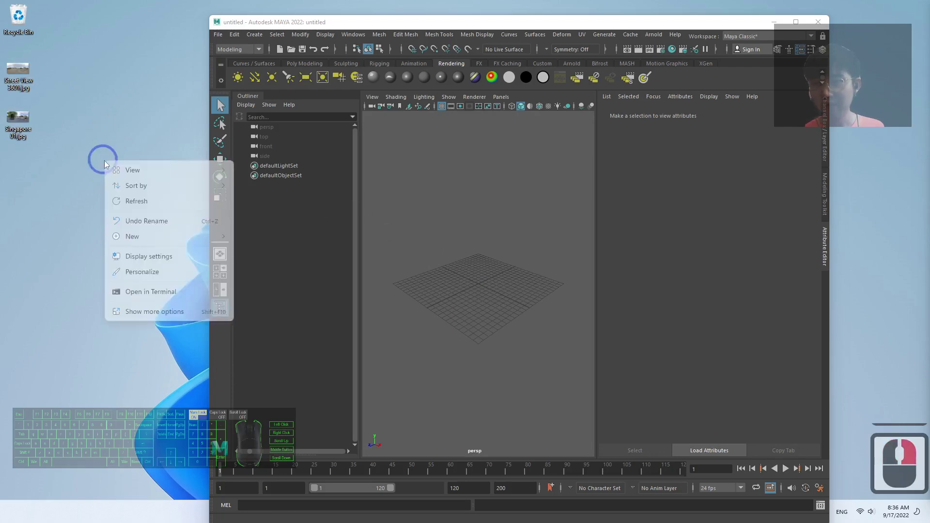
click(128, 119)
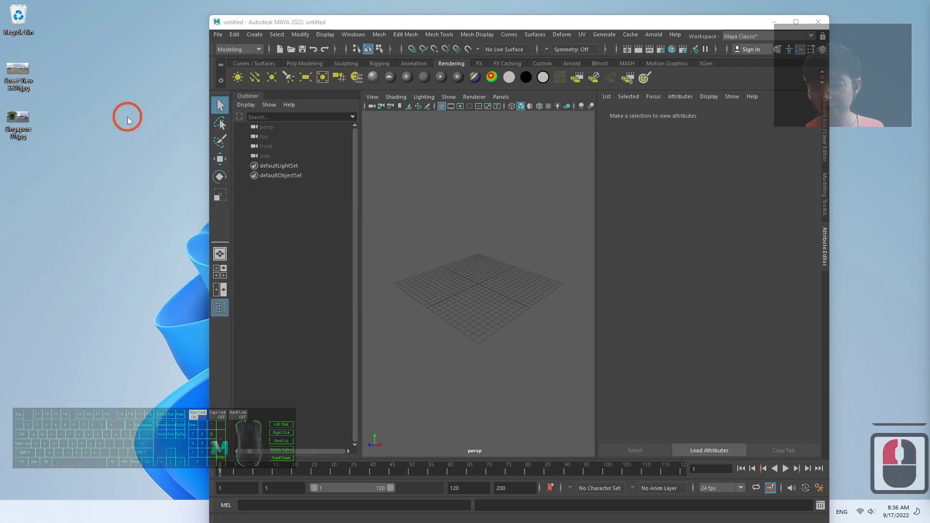
key(ctrl+z)
Reposition the Maya window and maximize it to fill the screen
mouse_move(318, 26)
mouse_down()
mouse_move(396, 57)
mouse_move(283, 33)
mouse_move(281, 22)
mouse_up()
mouse_move(508, 20)
mouse_down()
mouse_move(521, 33)
mouse_move(713, 100)
mouse_move(514, 71)
mouse_up()
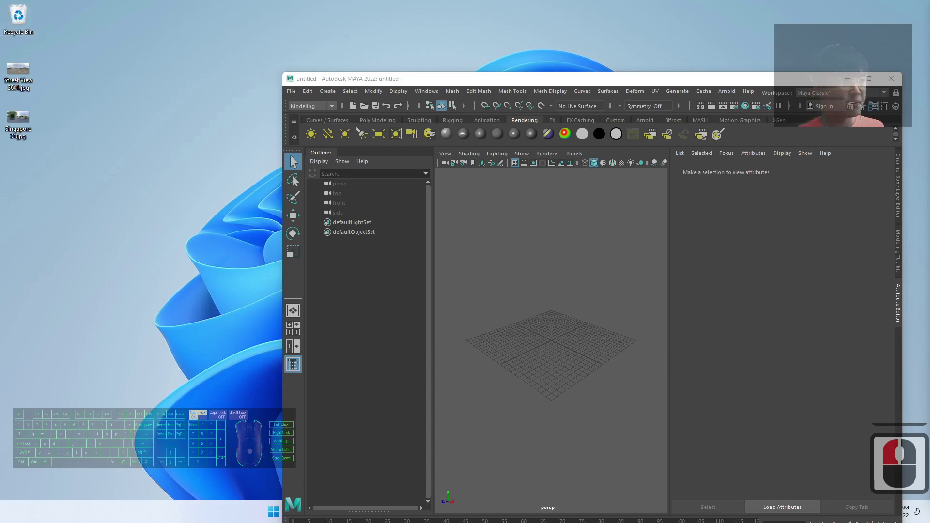
double_click(557, 78)
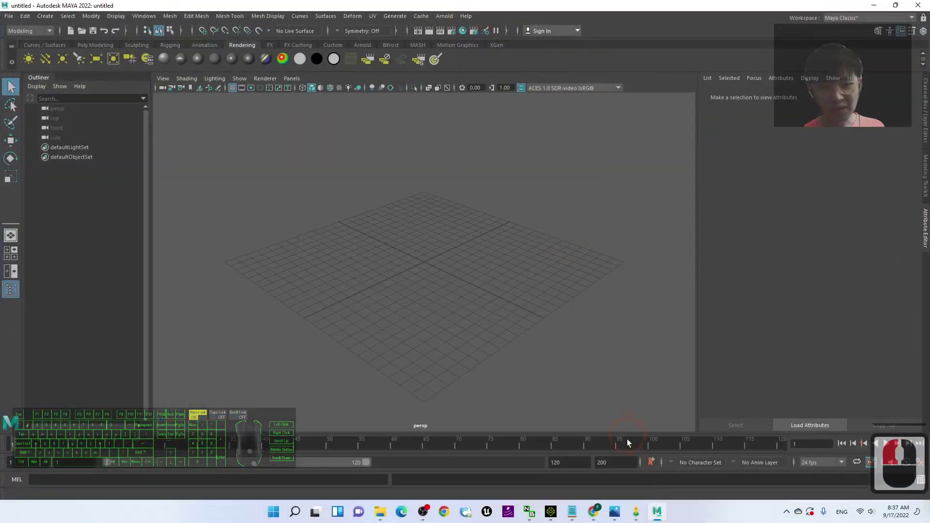
Copy the 360Panorama.FBX Google Drive URL from notes.txt, then minimize Notepad
click(572, 511)
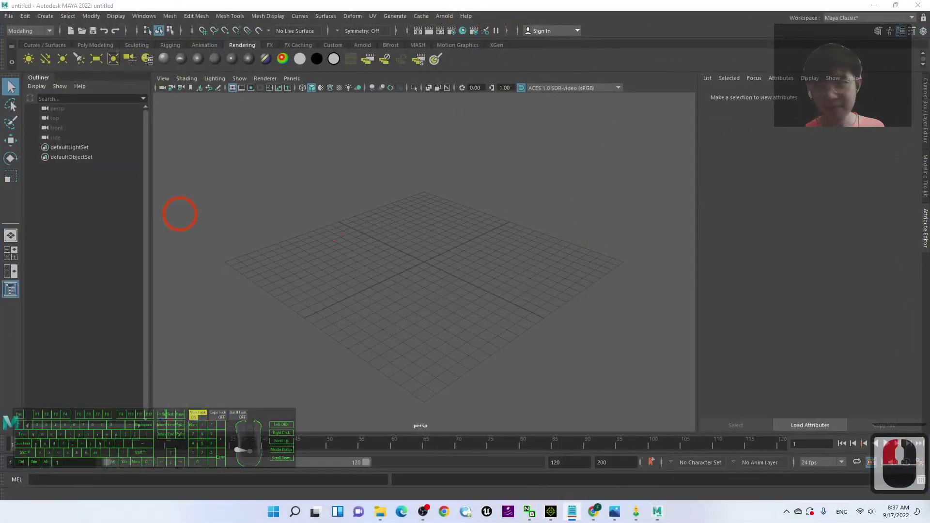
click(530, 112)
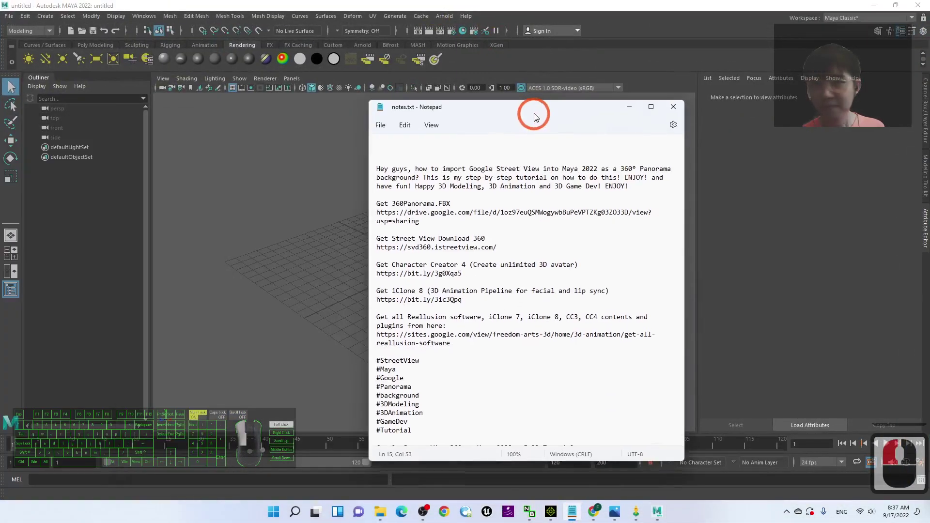
click(382, 209)
drag(379, 209, 420, 217)
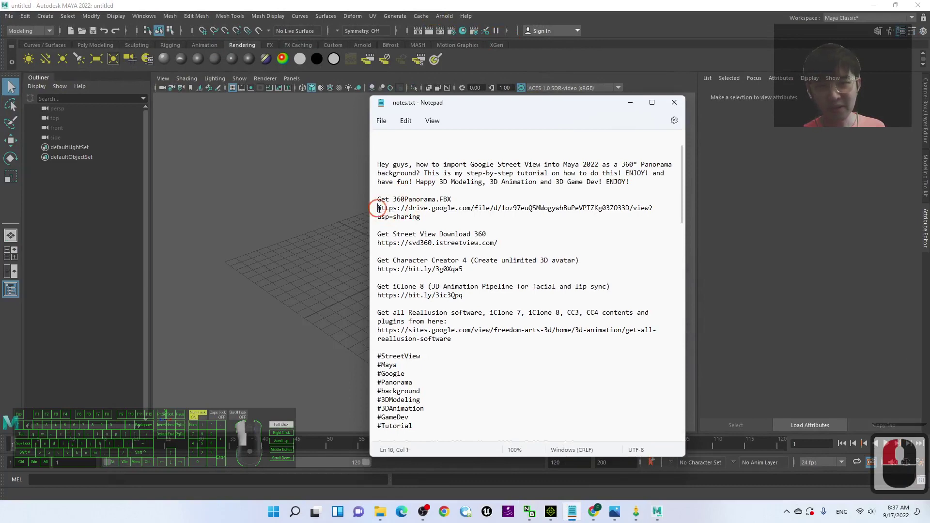
right_click(421, 219)
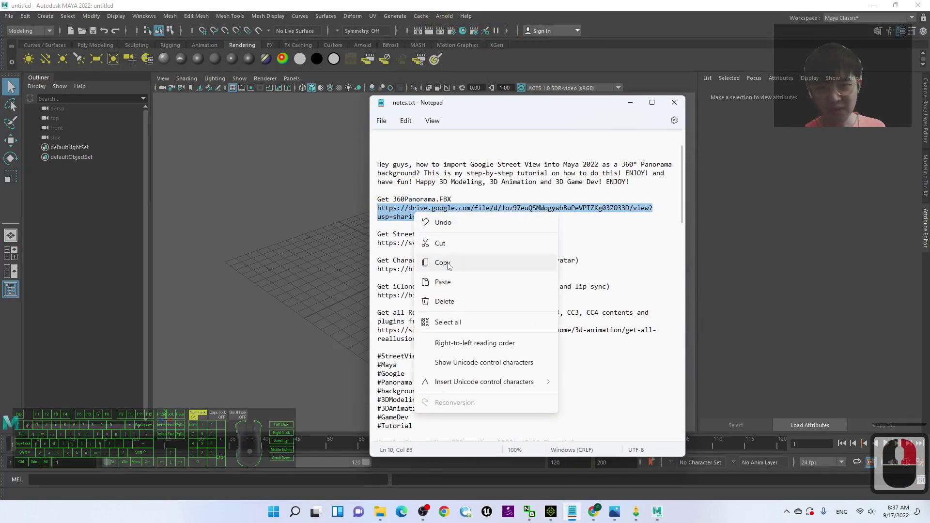
click(426, 262)
click(629, 102)
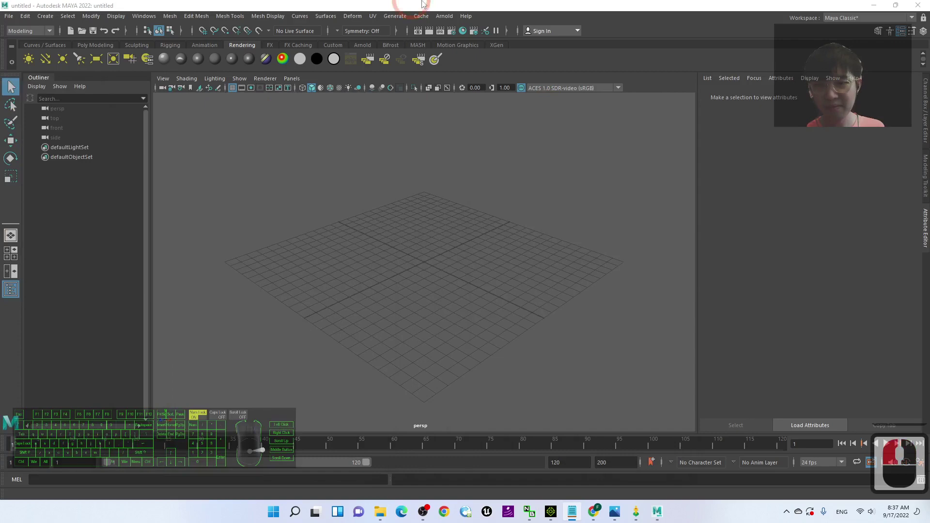
drag(421, 4, 425, 3)
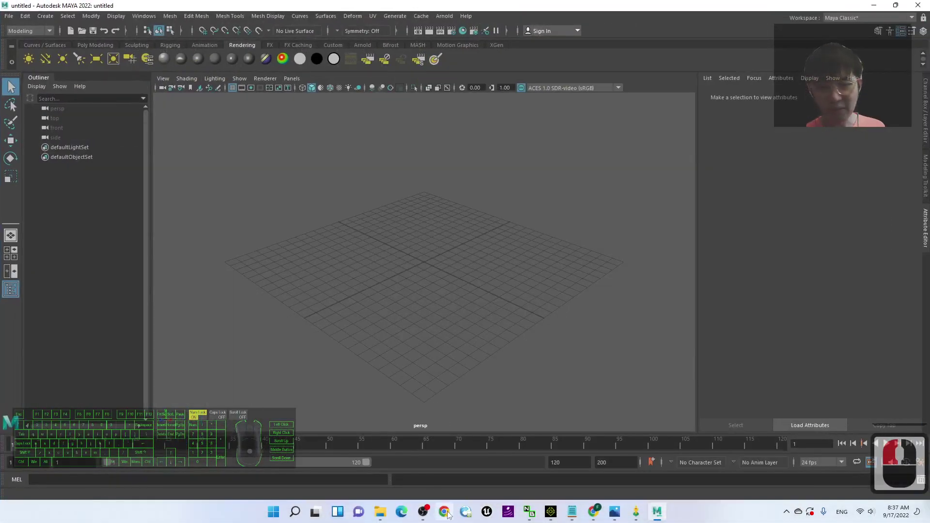
Open the pasted Drive link in a new Chrome tab and download 360Panorama.FBX
click(599, 516)
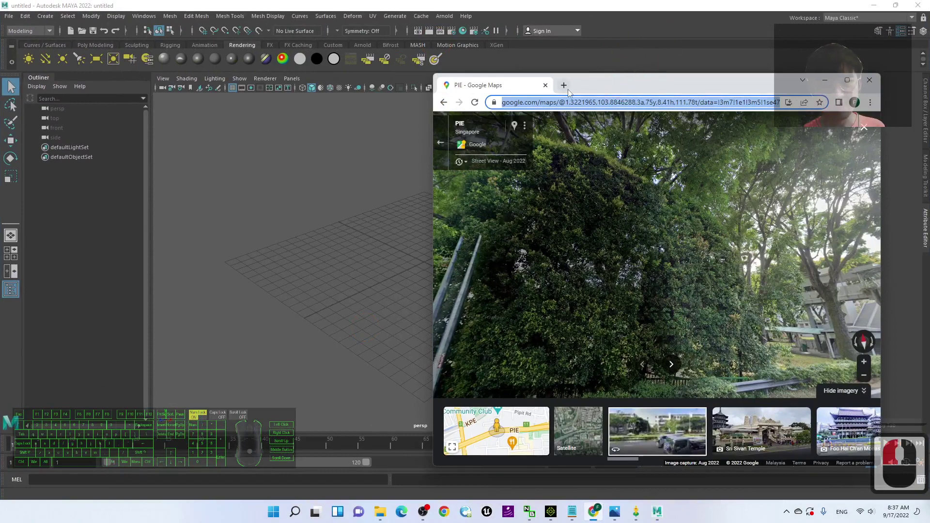
click(561, 86)
key(ctrl+v)
key(Return)
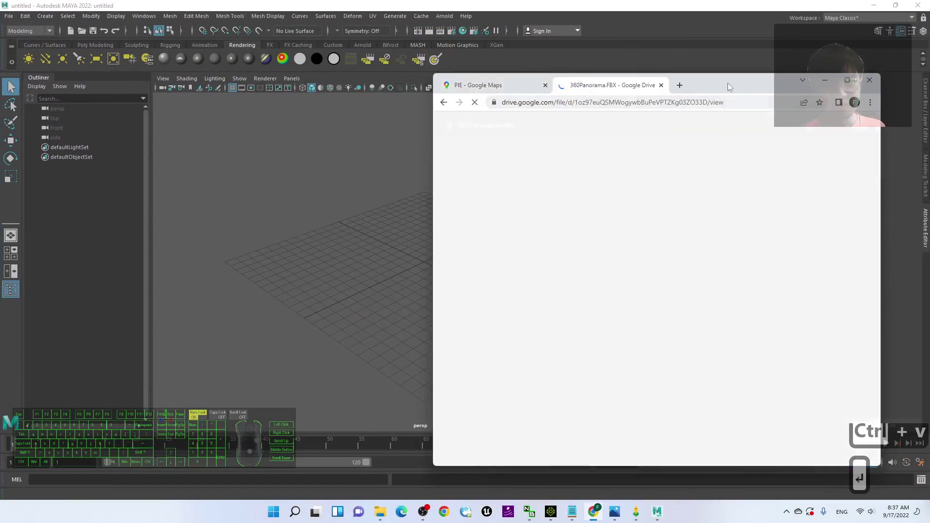
drag(728, 83, 540, 72)
click(577, 138)
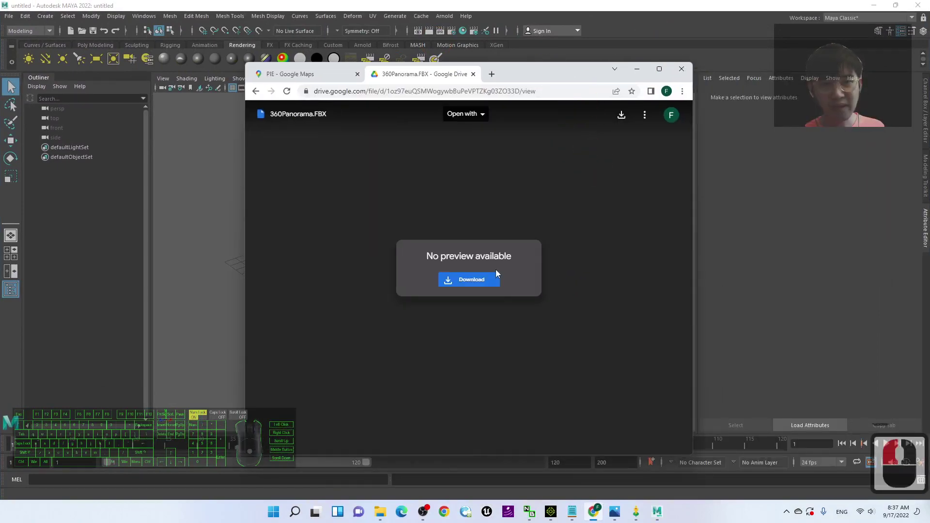
click(470, 284)
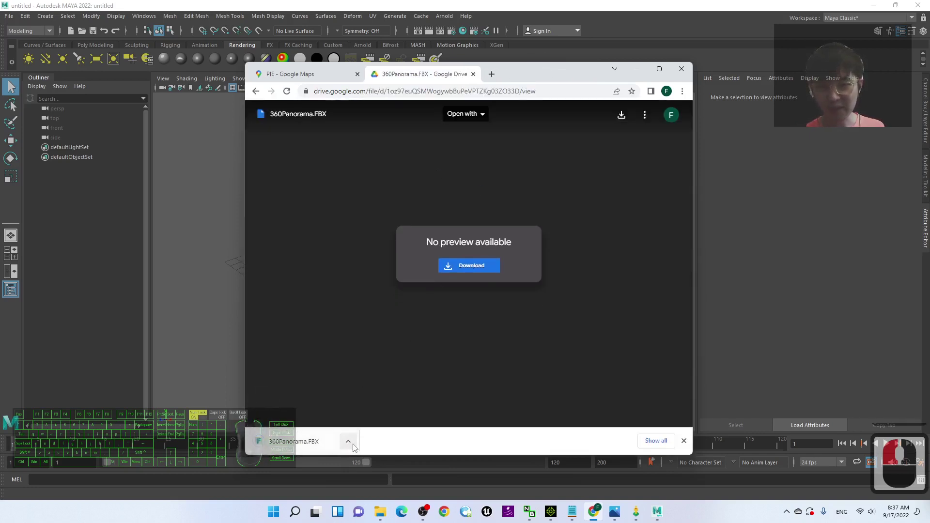
Show the downloaded 360Panorama.FBX in its Downloads folder, then hide the browser
click(342, 445)
click(388, 407)
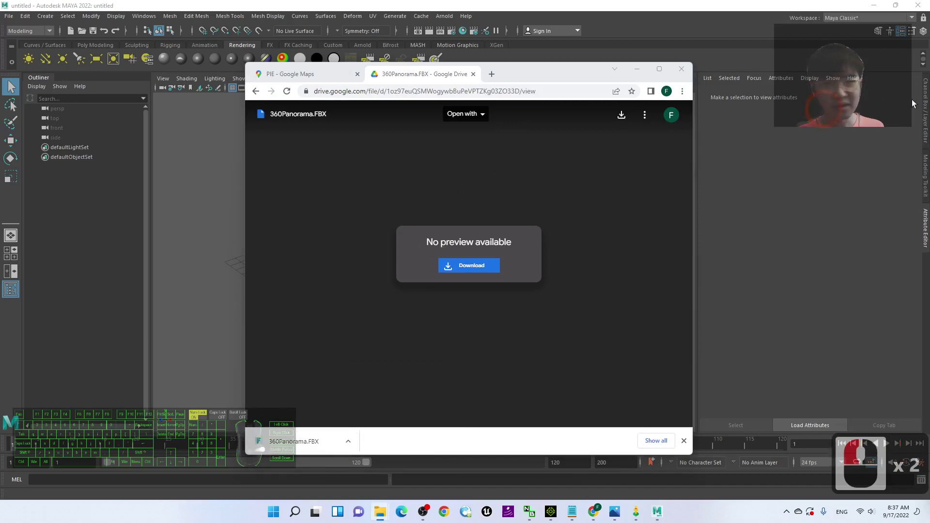
drag(693, 115, 416, 115)
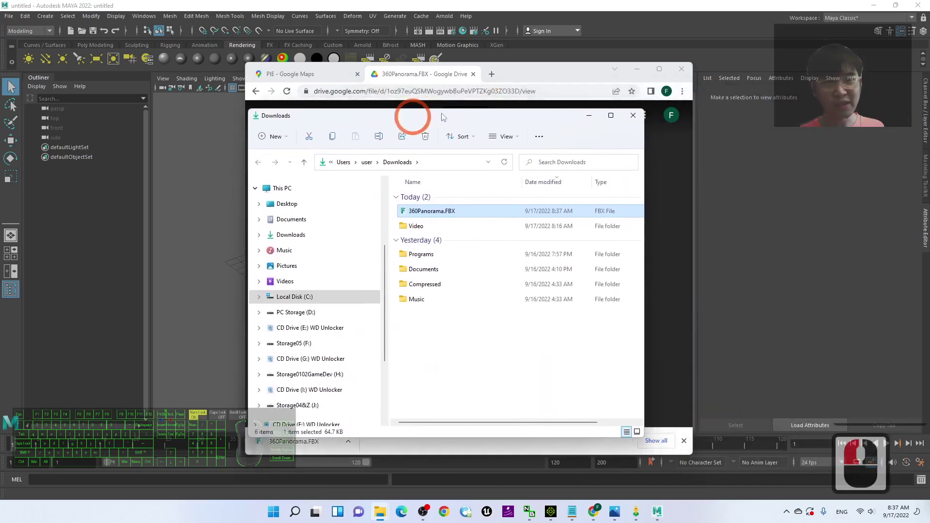
click(634, 116)
click(348, 441)
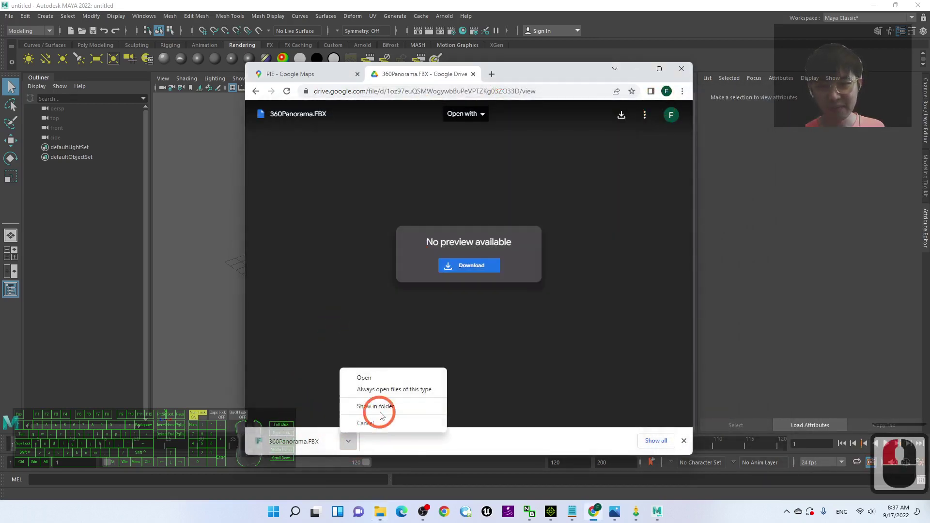
click(378, 409)
click(637, 68)
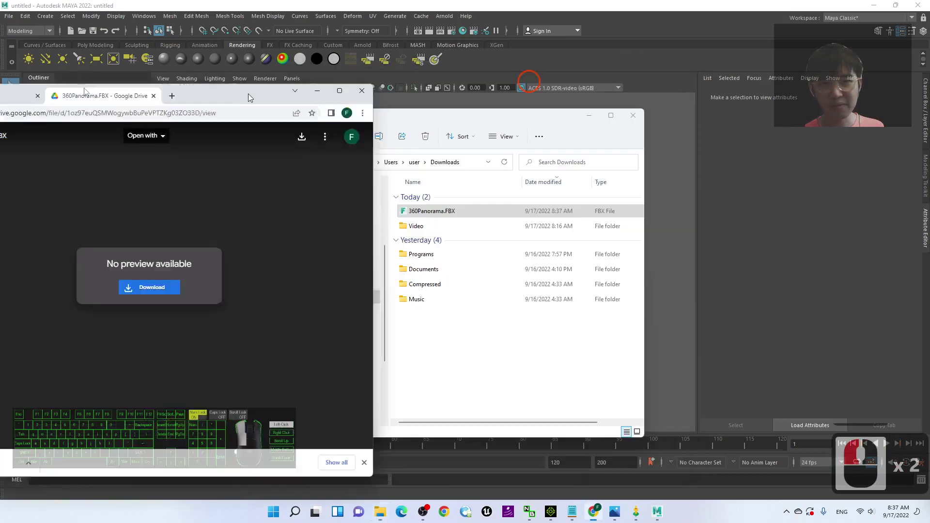
Try dragging 360Panorama.FBX into Maya, then delete the Street View image from the desktop
drag(458, 125, 680, 111)
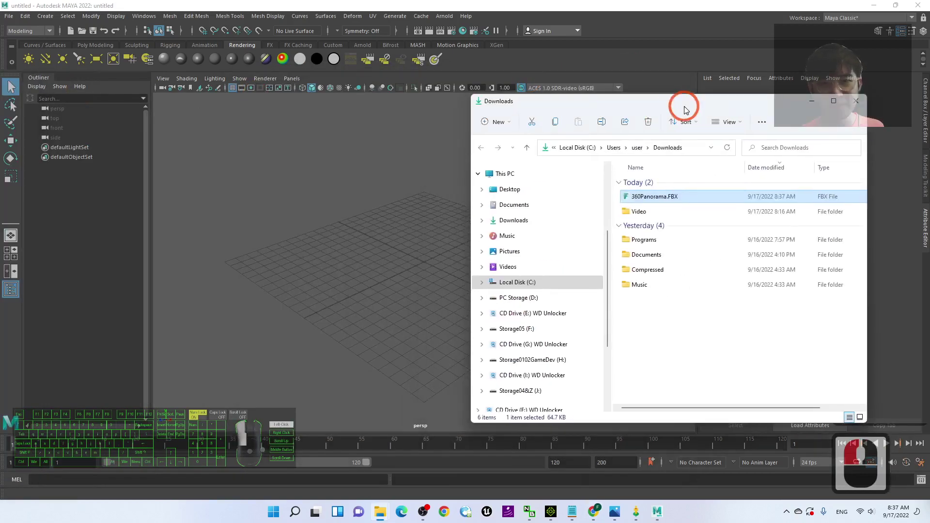
drag(641, 195, 431, 272)
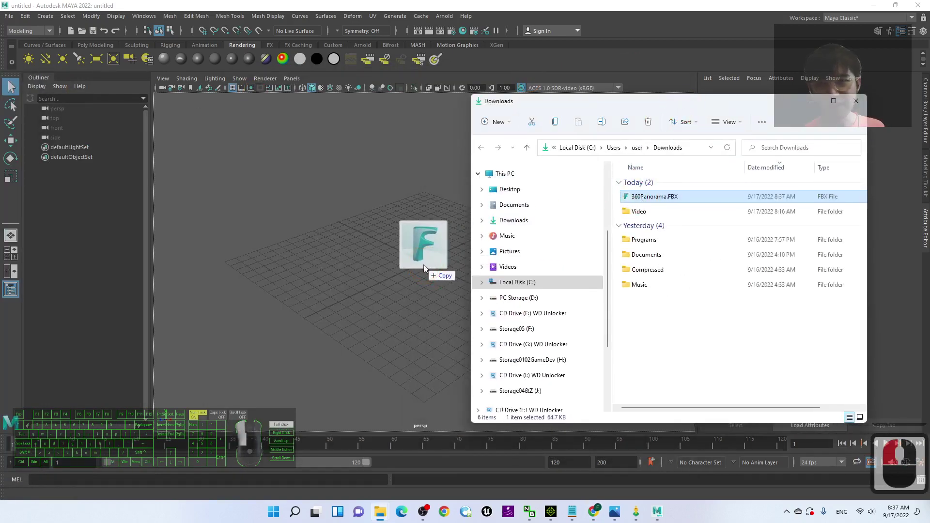
mouse_move(431, 273)
mouse_down()
mouse_move(617, 215)
mouse_move(664, 166)
mouse_up()
click(873, 6)
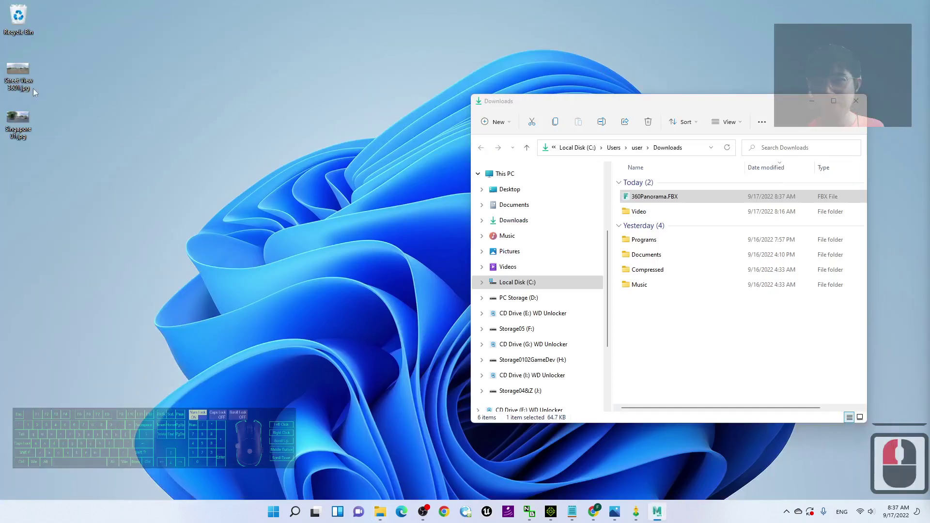
key(Delete)
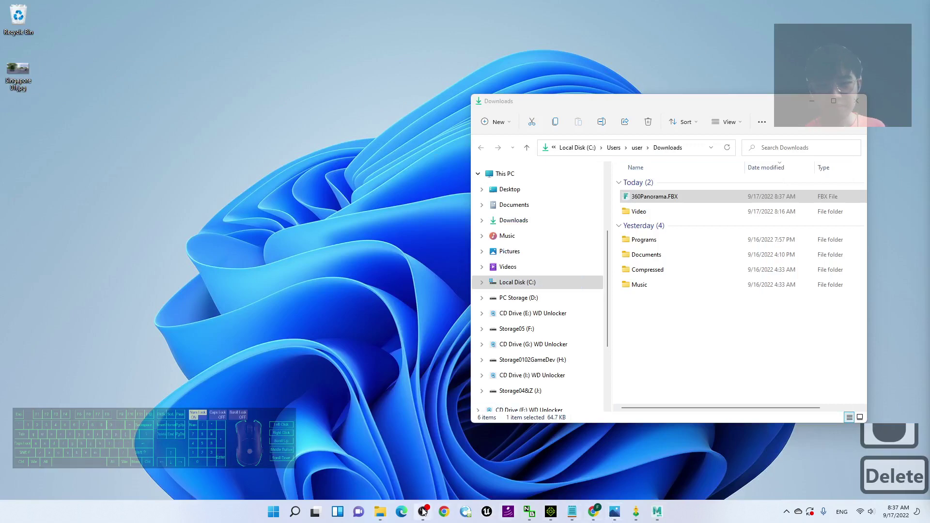
Drag 360Panorama.FBX from Downloads into the Maya viewport and zoom to frame the sphere
click(657, 512)
mouse_move(380, 512)
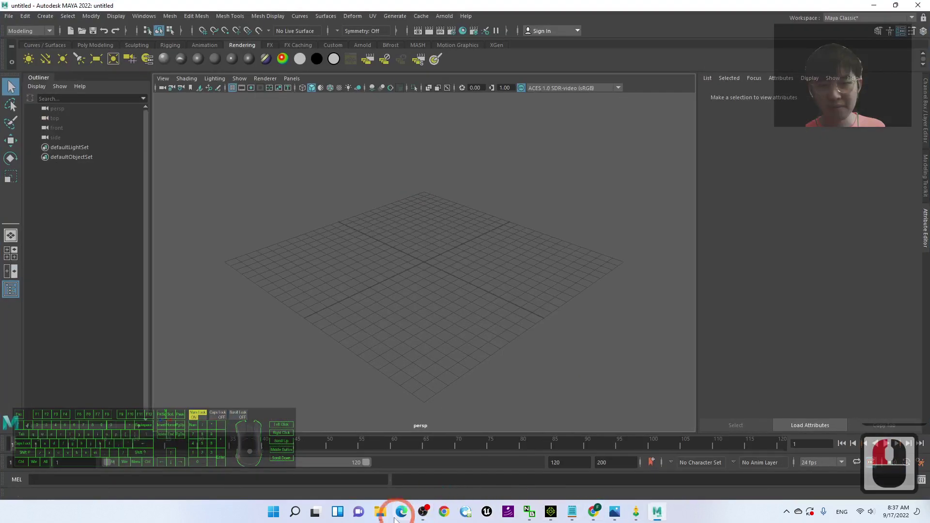
click(407, 463)
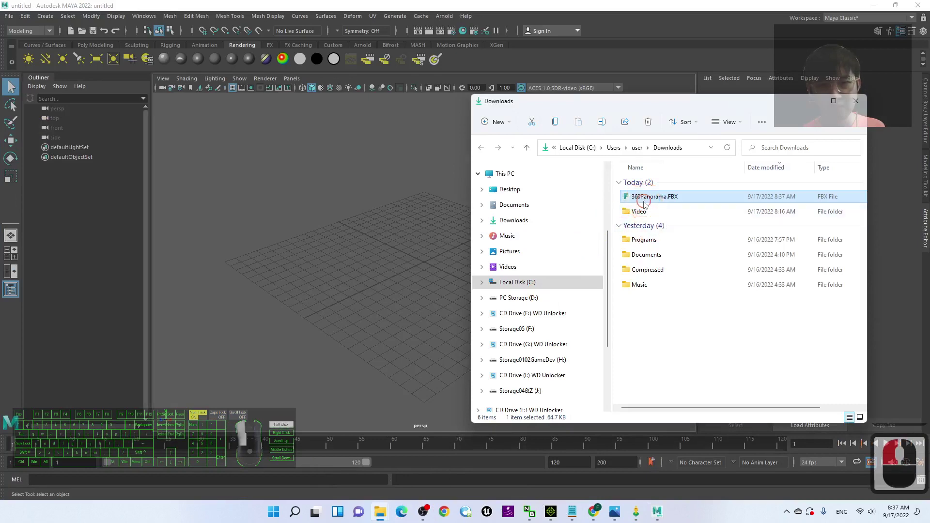
drag(649, 197, 424, 256)
click(450, 224)
scroll(451, 222, down, 7)
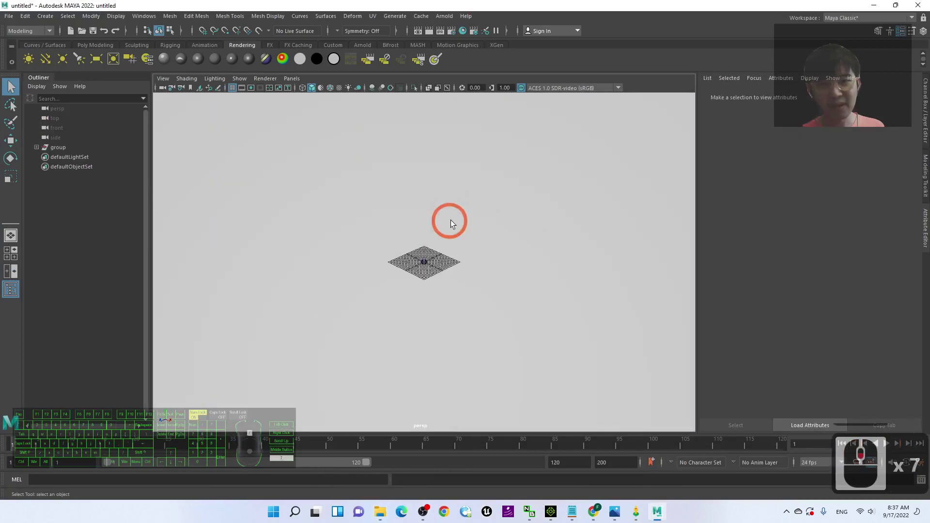
scroll(451, 232, down, 7)
scroll(451, 240, down, 11)
scroll(451, 246, down, 6)
scroll(436, 254, down, 2)
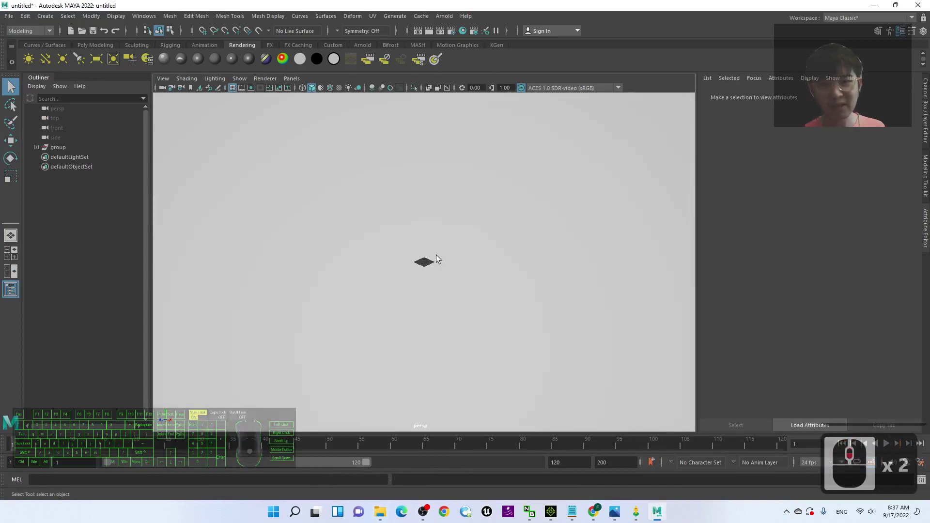
scroll(436, 254, up, 14)
scroll(446, 252, down, 4)
Select the sphere, make it see-through, and set its phong Color texture to Desktop's Singapore 01.jpg
click(460, 229)
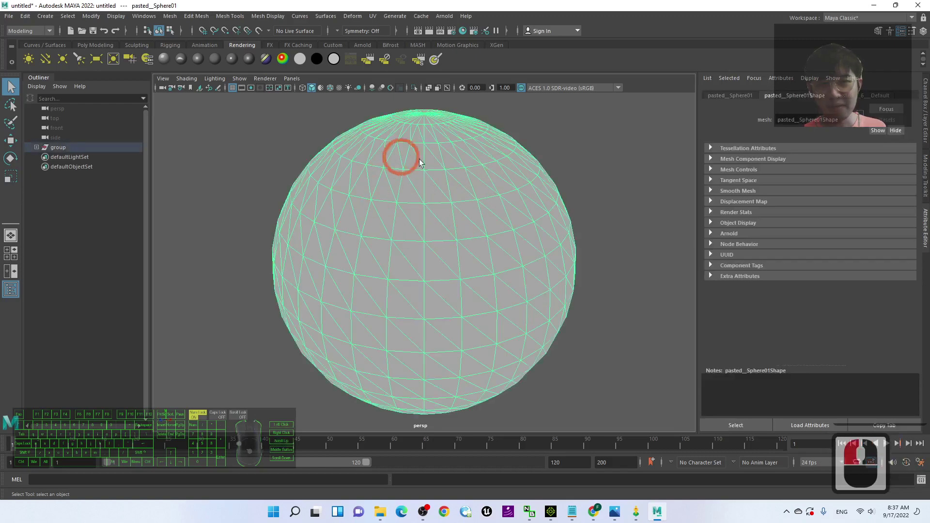
click(339, 88)
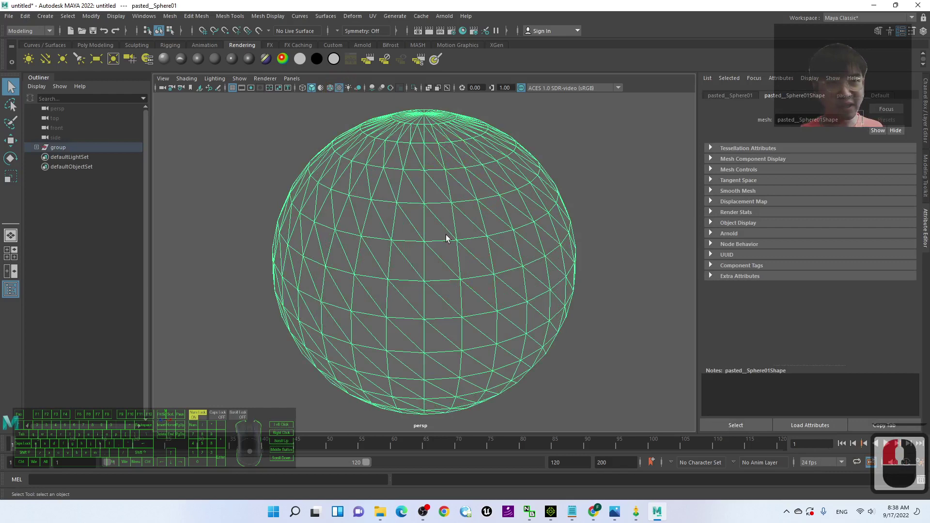
click(862, 95)
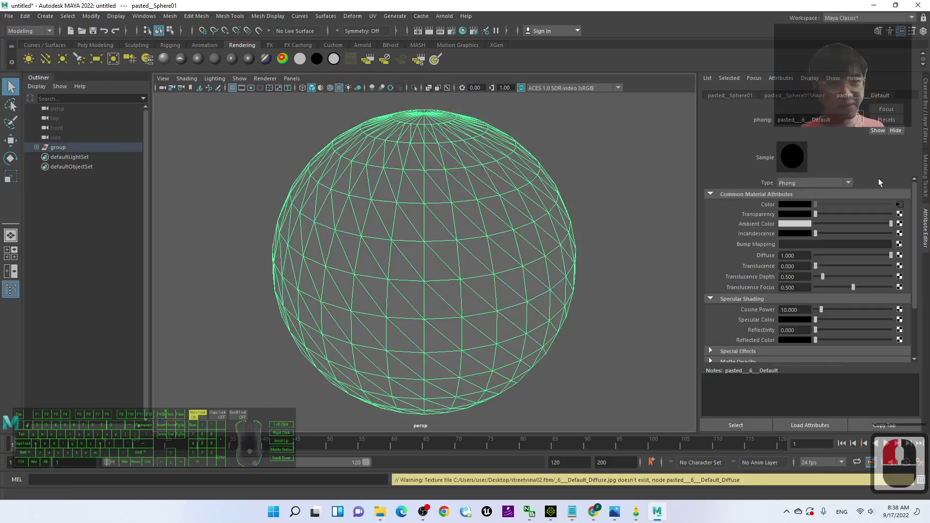
click(899, 205)
click(904, 228)
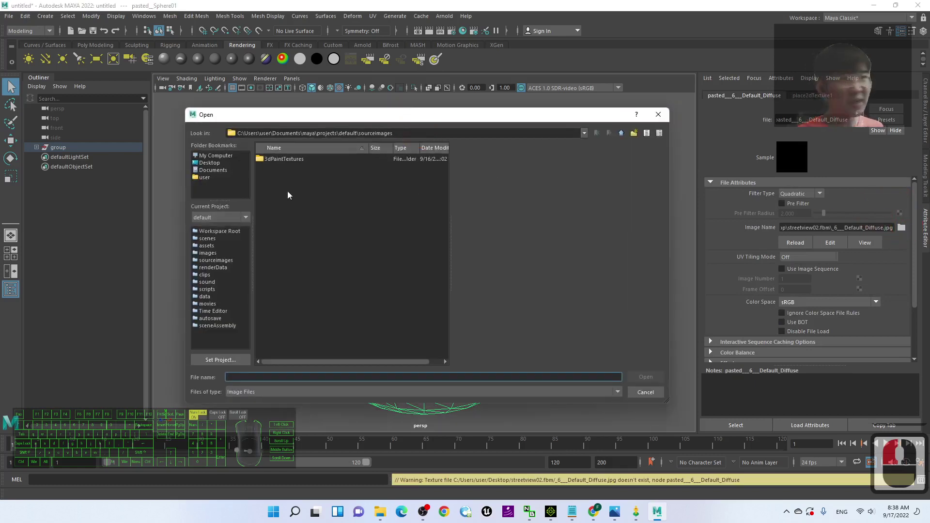
click(207, 164)
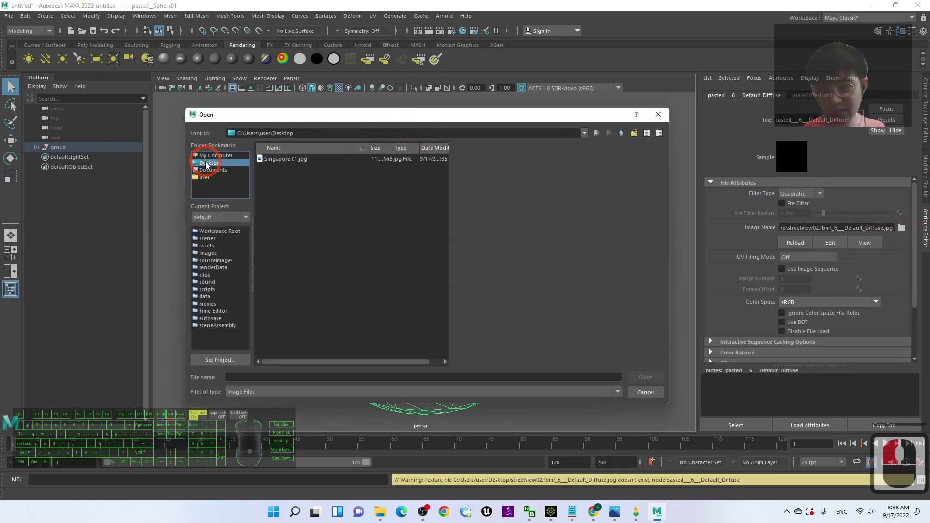
double_click(280, 160)
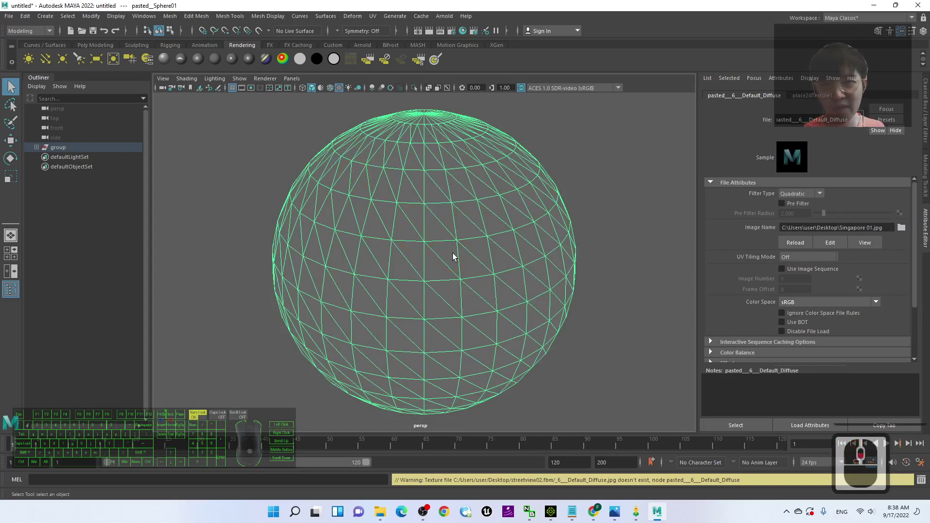
Switch to textured display (6) and look around the street panorama from inside the sphere
key(6)
scroll(558, 271, down, 3)
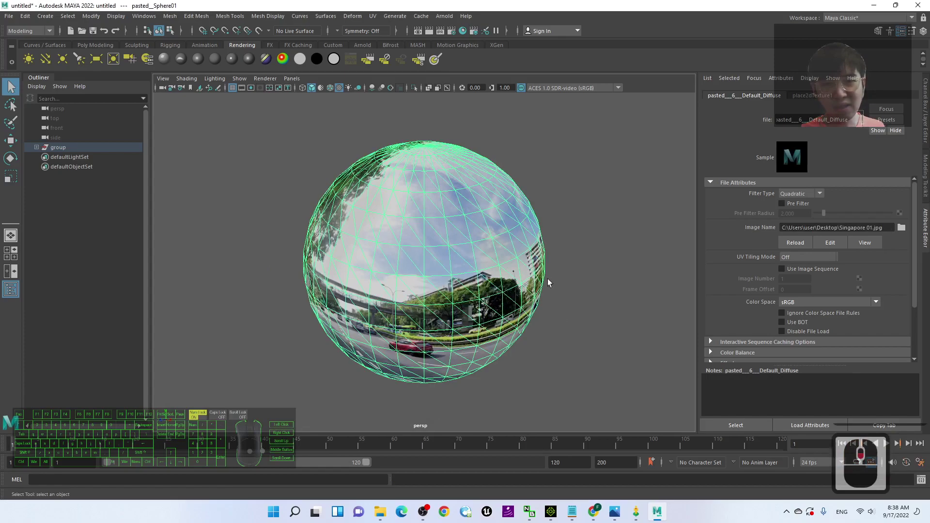
click(540, 281)
scroll(463, 296, up, 7)
scroll(484, 286, up, 4)
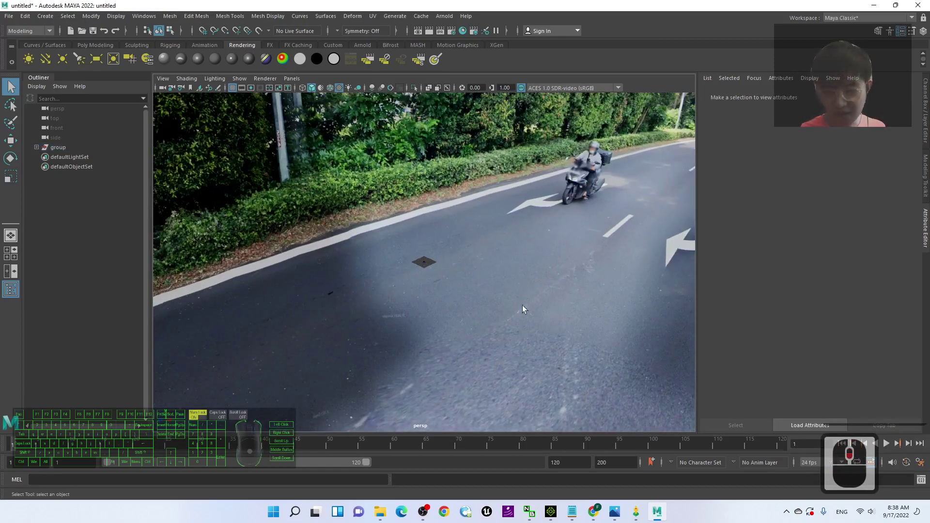
mouse_move(522, 305)
alt+mouse_down()
mouse_move(519, 338)
mouse_move(700, 319)
mouse_move(806, 324)
alt+mouse_up()
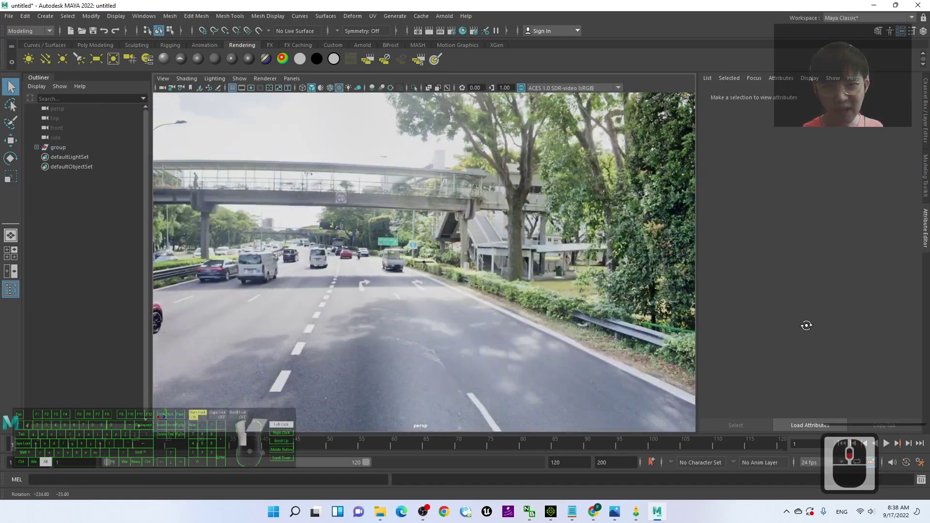
scroll(422, 277, down, 13)
scroll(424, 269, down, 4)
scroll(481, 270, down, 2)
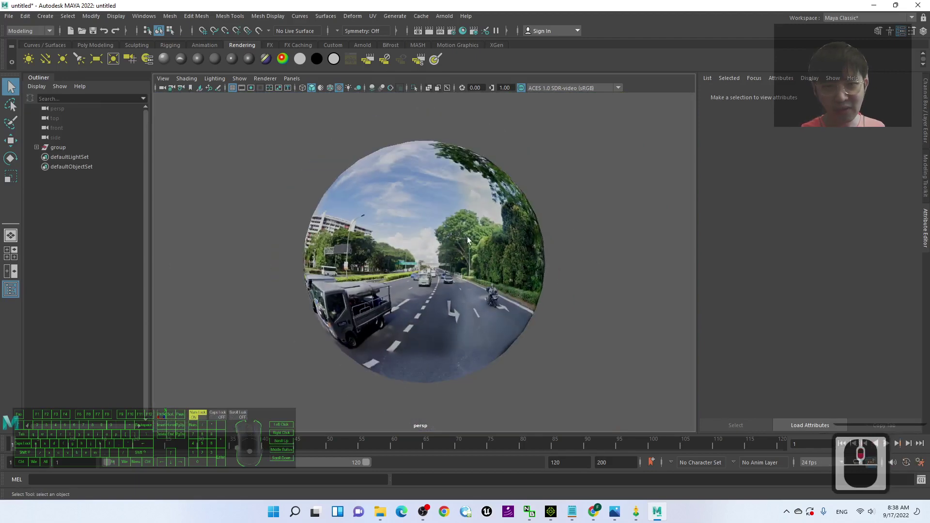
Uncheck Double Sided in the sphere shape's Render Stats, then view the roadside from inside
click(470, 241)
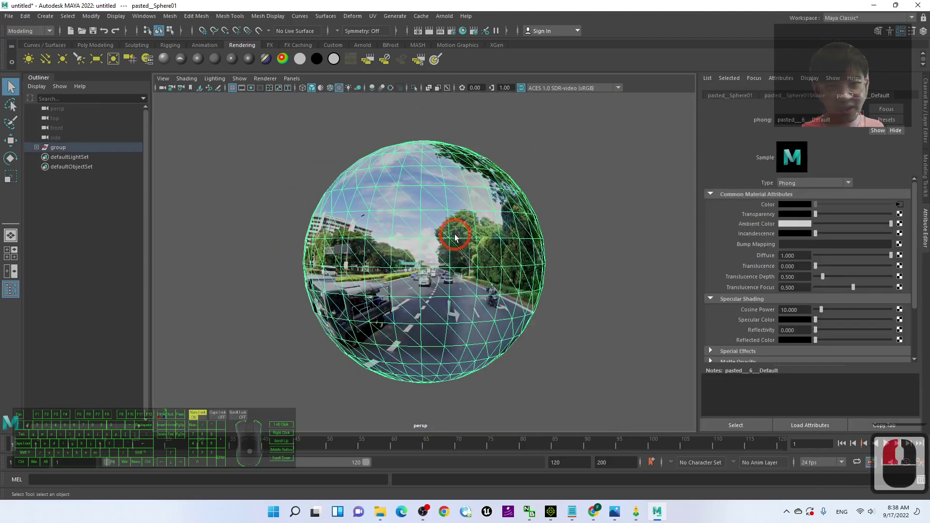
click(785, 97)
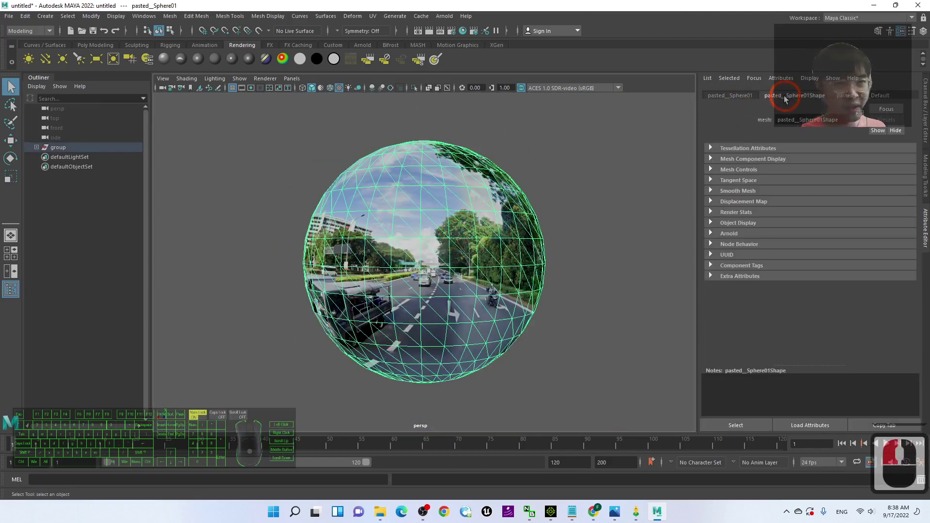
click(711, 212)
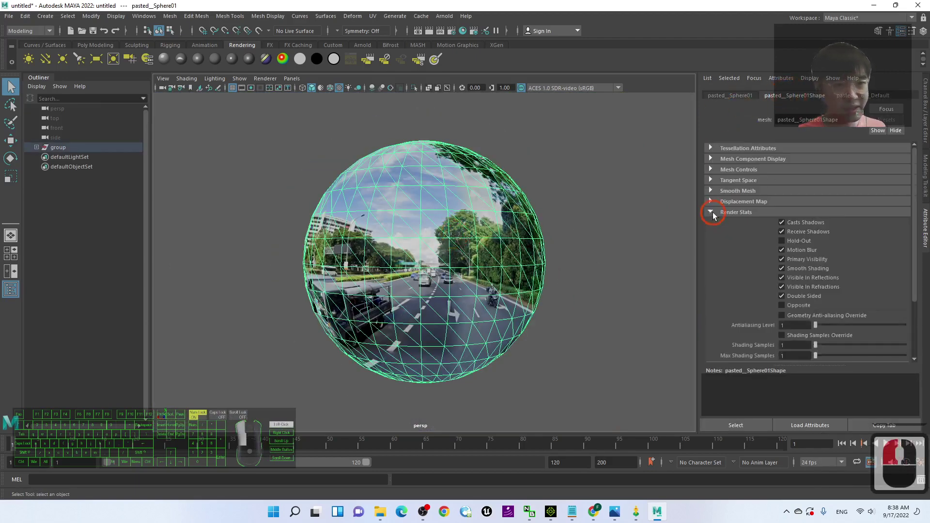
click(782, 296)
scroll(399, 277, up, 4)
scroll(399, 278, up, 3)
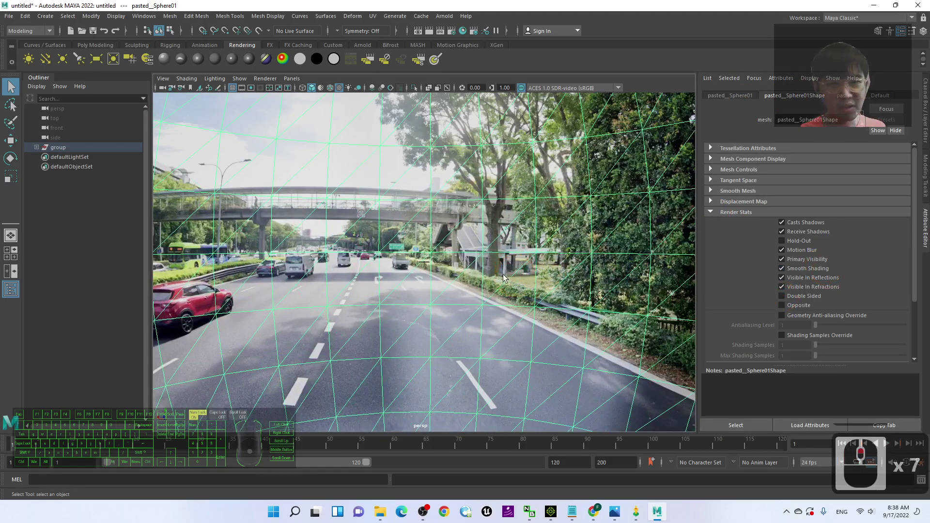
scroll(399, 278, up, 3)
mouse_move(399, 278)
alt+mouse_down()
mouse_move(425, 297)
mouse_move(515, 291)
mouse_move(443, 263)
mouse_move(488, 264)
alt+mouse_up()
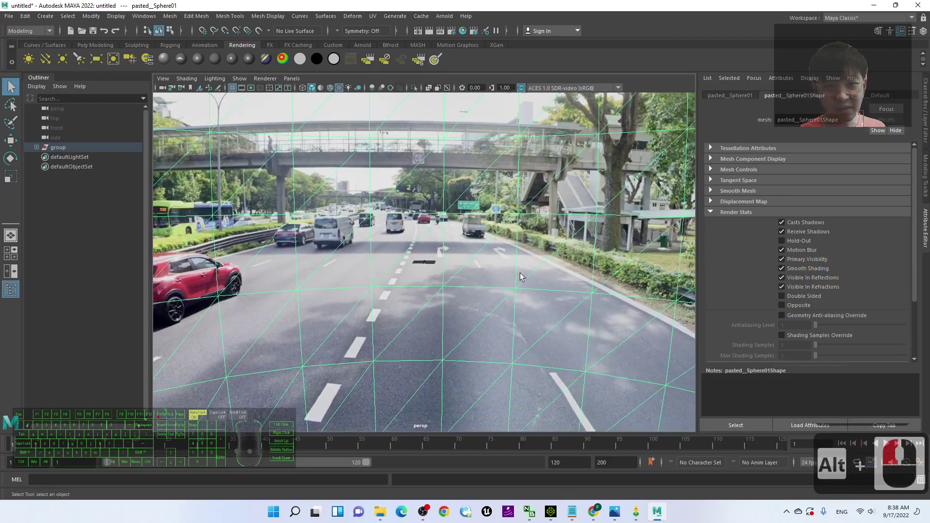
scroll(520, 276, down, 13)
click(535, 258)
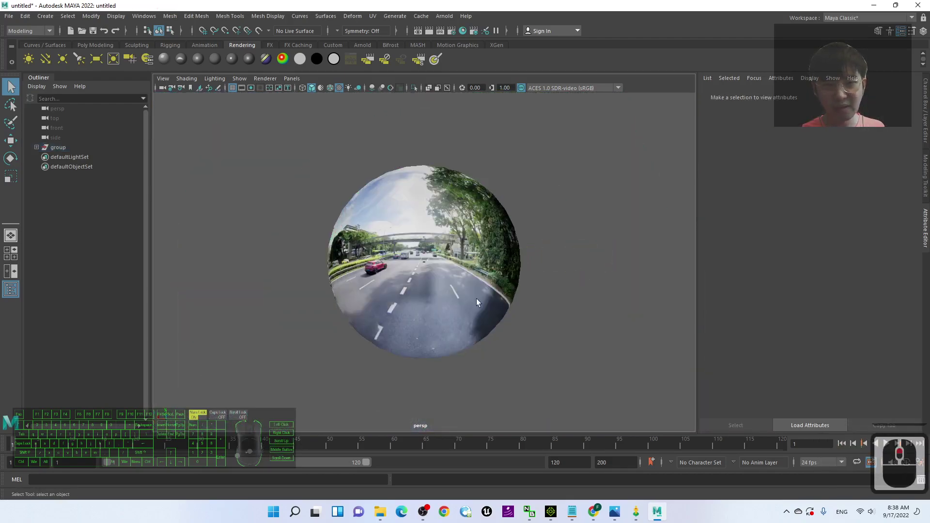
mouse_move(219, 290)
alt+mouse_down()
mouse_move(469, 294)
mouse_move(452, 295)
alt+mouse_up()
alt+drag(281, 330, 266, 315)
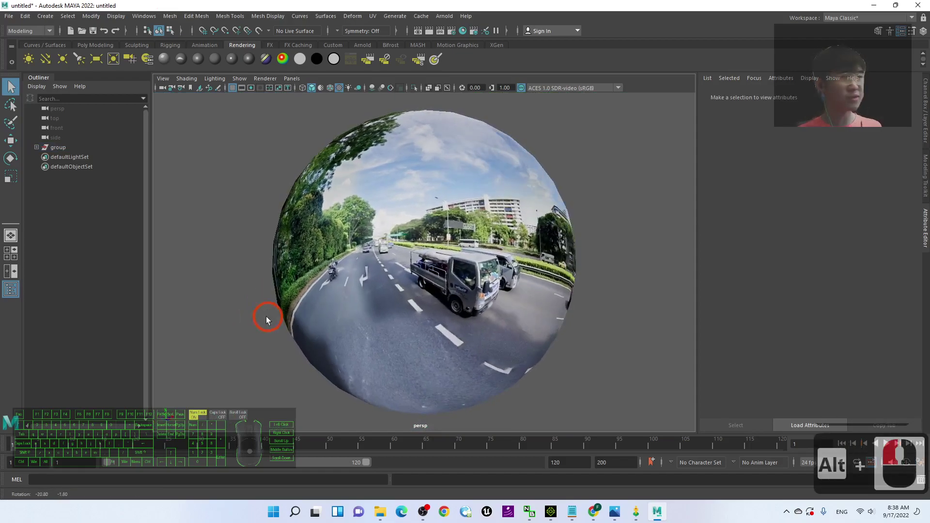
scroll(394, 302, up, 4)
scroll(388, 310, up, 6)
scroll(387, 310, up, 8)
scroll(387, 310, up, 5)
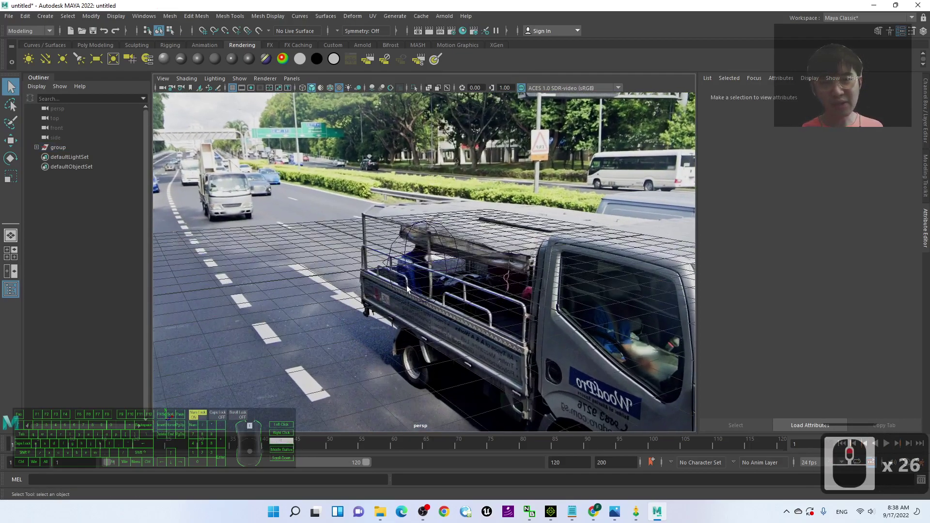
mouse_move(387, 310)
alt+mouse_down()
mouse_move(471, 260)
mouse_move(465, 243)
mouse_move(431, 280)
alt+mouse_up()
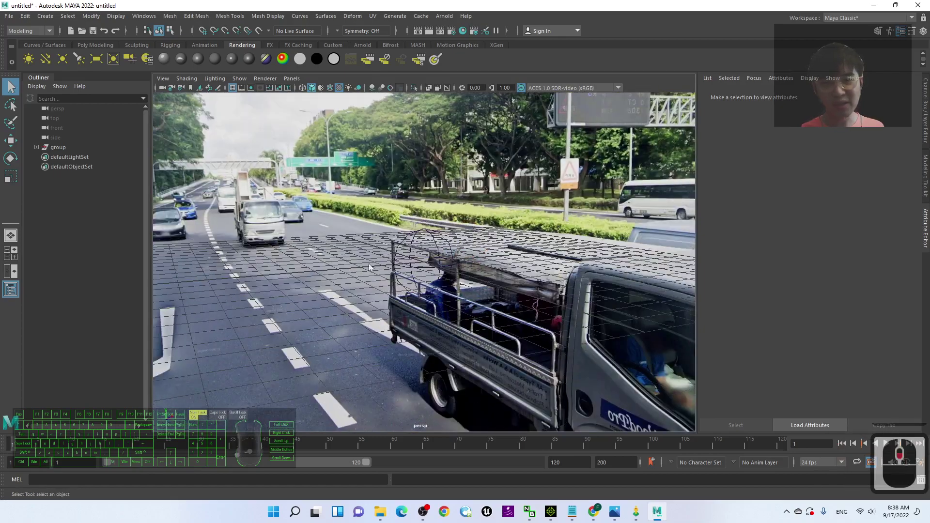
alt+drag(487, 260, 486, 247)
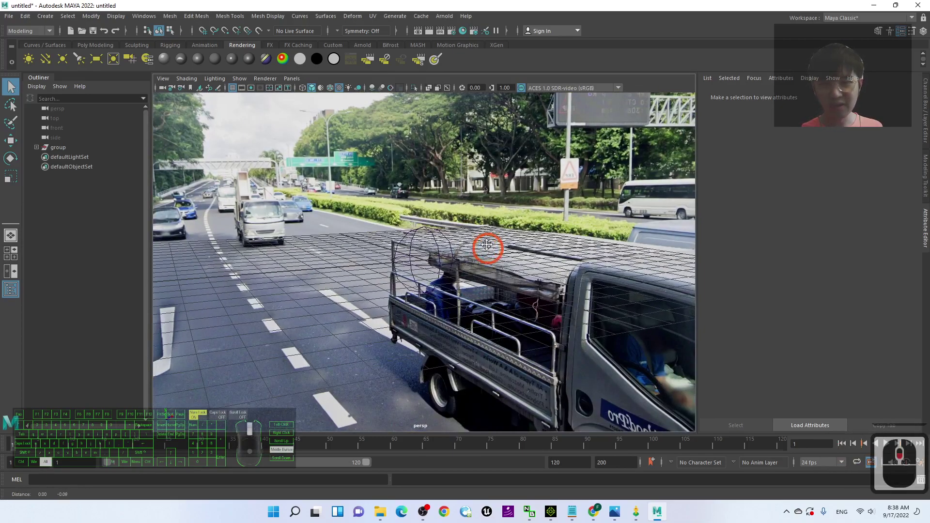
mouse_move(379, 297)
alt+mouse_down()
mouse_move(342, 270)
mouse_move(473, 291)
mouse_move(413, 287)
mouse_move(590, 285)
mouse_move(490, 291)
mouse_move(492, 277)
alt+mouse_up()
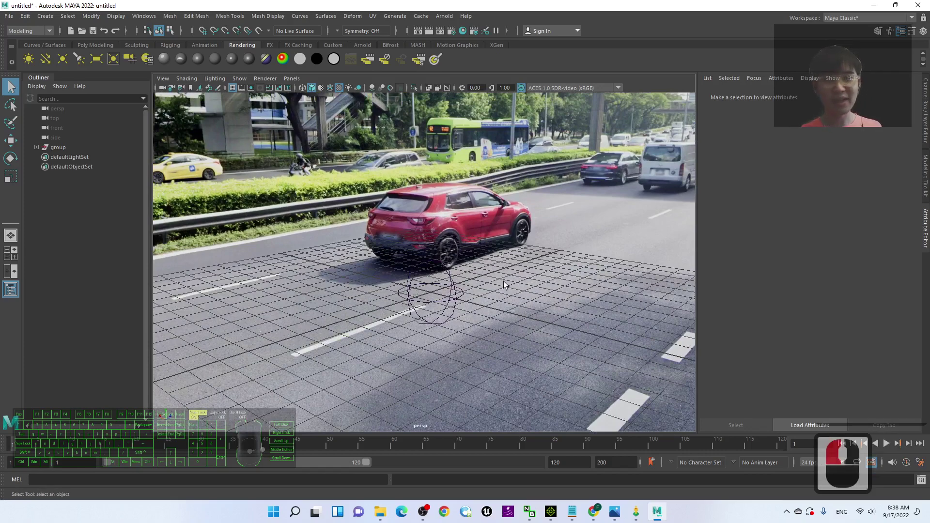
scroll(493, 276, up, 10)
scroll(493, 272, down, 16)
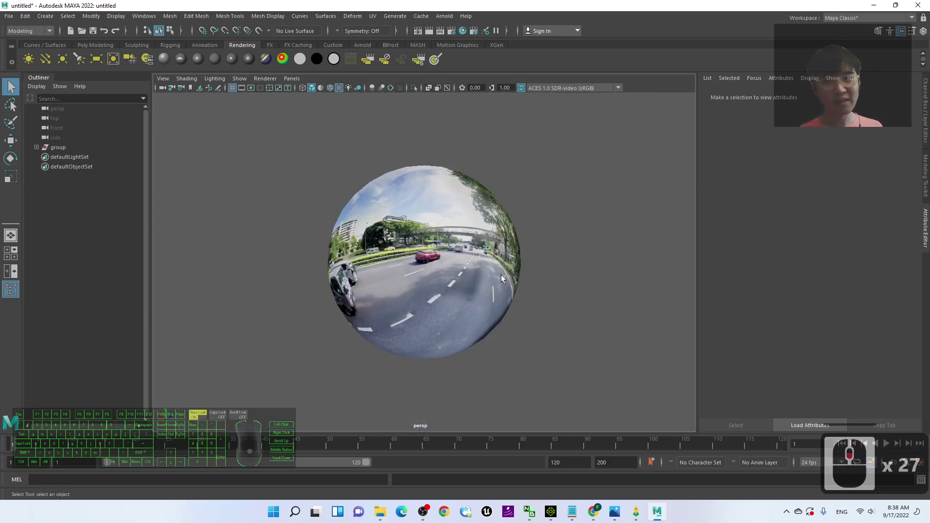
click(614, 516)
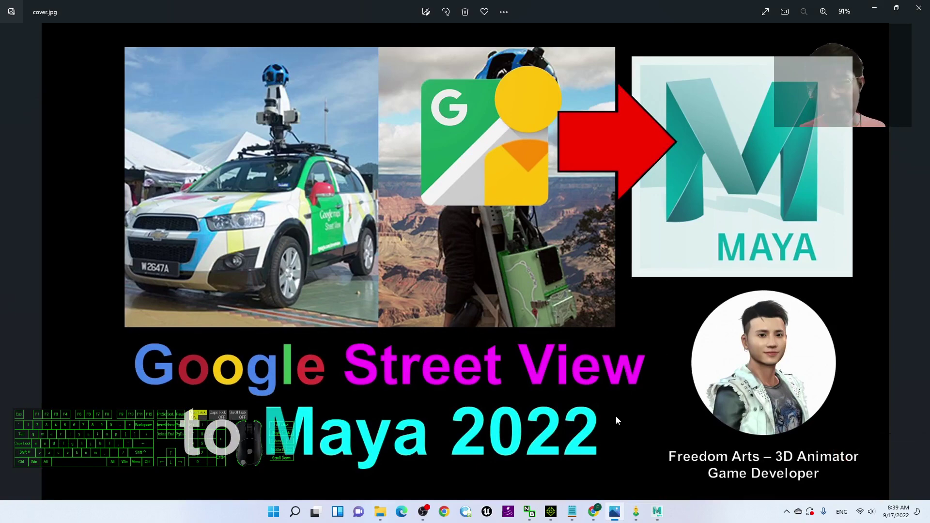
click(524, 428)
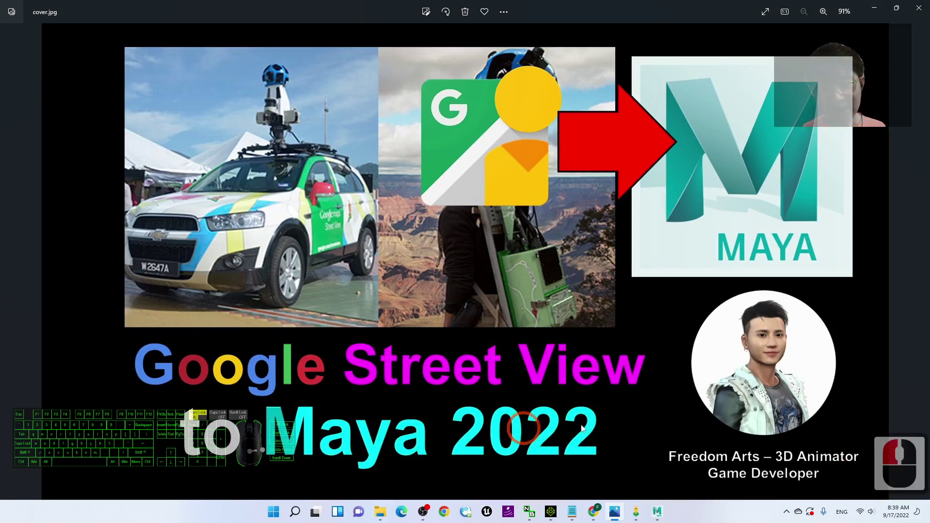
Back in Maya, turn the view inside the sphere toward the truck, bushes and curb
click(871, 8)
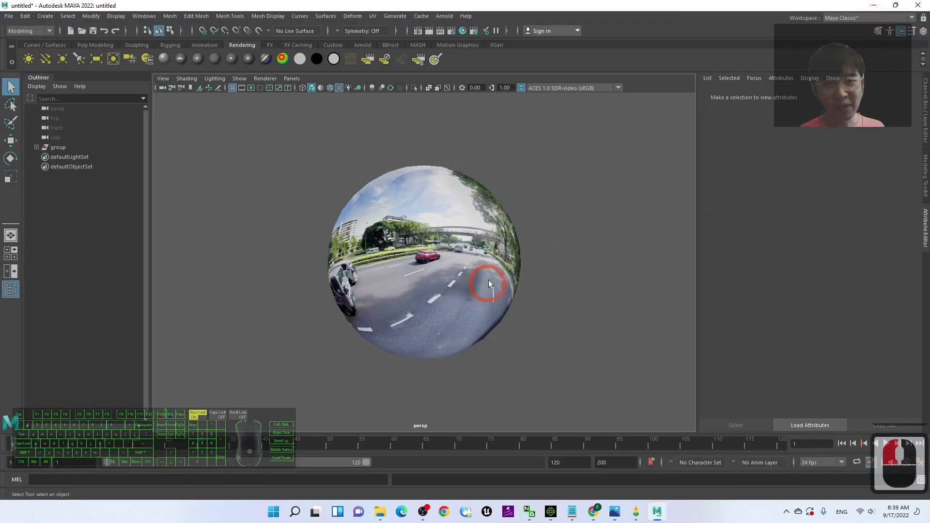
scroll(438, 270, up, 8)
scroll(438, 270, up, 5)
alt+drag(510, 272, 481, 276)
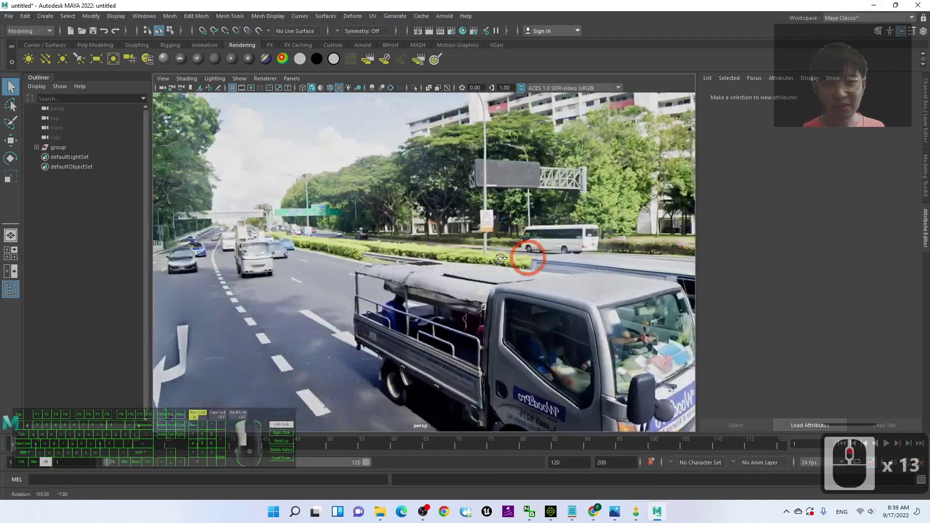
scroll(384, 289, up, 3)
scroll(419, 272, up, 4)
scroll(531, 296, up, 4)
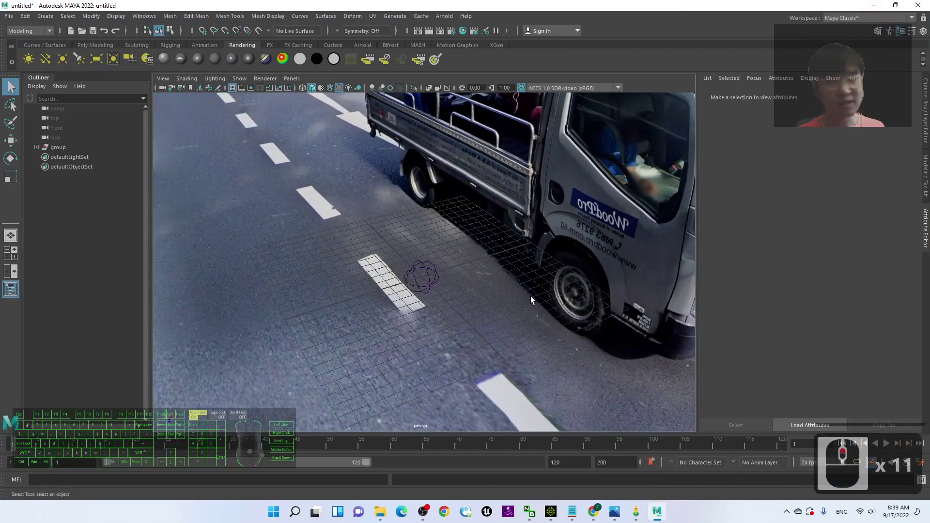
mouse_move(531, 296)
alt+mouse_down()
mouse_move(353, 301)
mouse_move(390, 309)
mouse_move(639, 299)
mouse_move(602, 298)
alt+mouse_up()
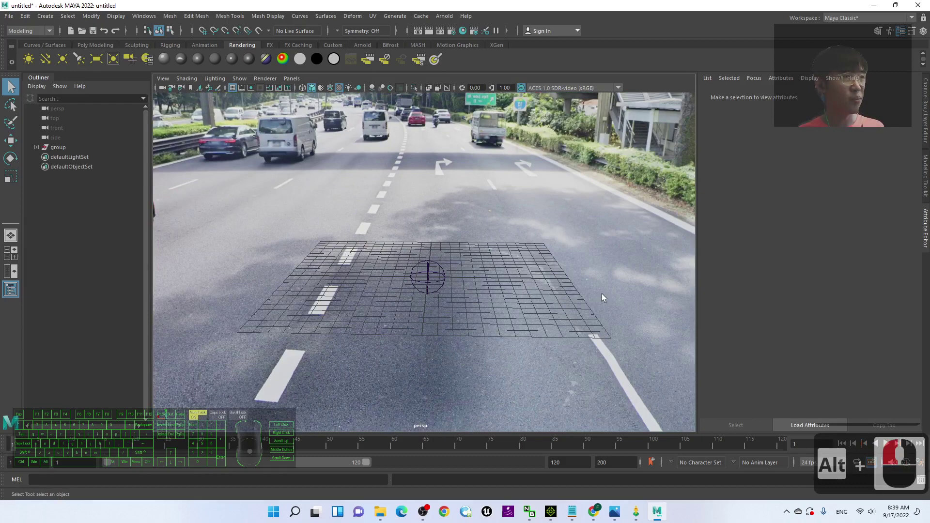
Zoom out and orbit over the whole panorama sphere, then show cover.jpg in Photos
scroll(602, 296, down, 4)
scroll(598, 296, down, 13)
scroll(594, 297, down, 4)
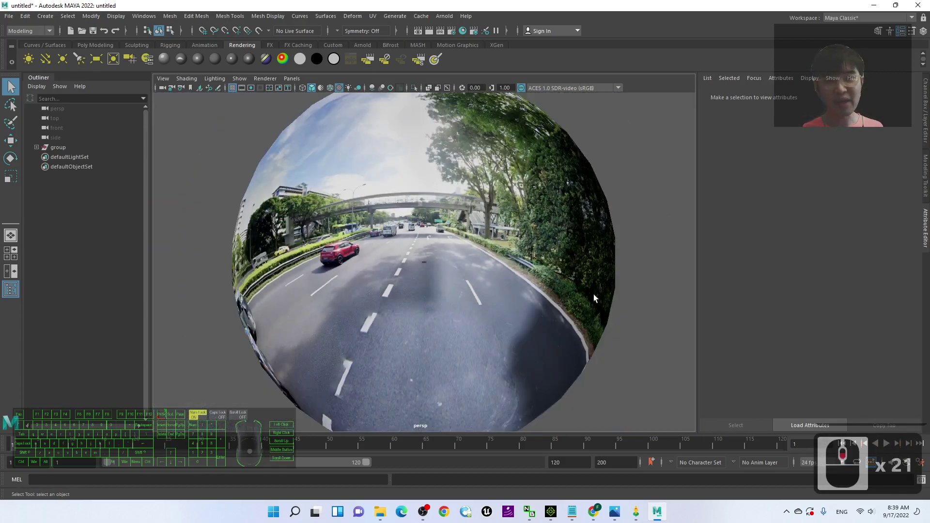
scroll(594, 297, down, 4)
mouse_move(553, 308)
alt+mouse_down()
mouse_move(580, 317)
mouse_move(515, 312)
mouse_move(471, 359)
alt+mouse_up()
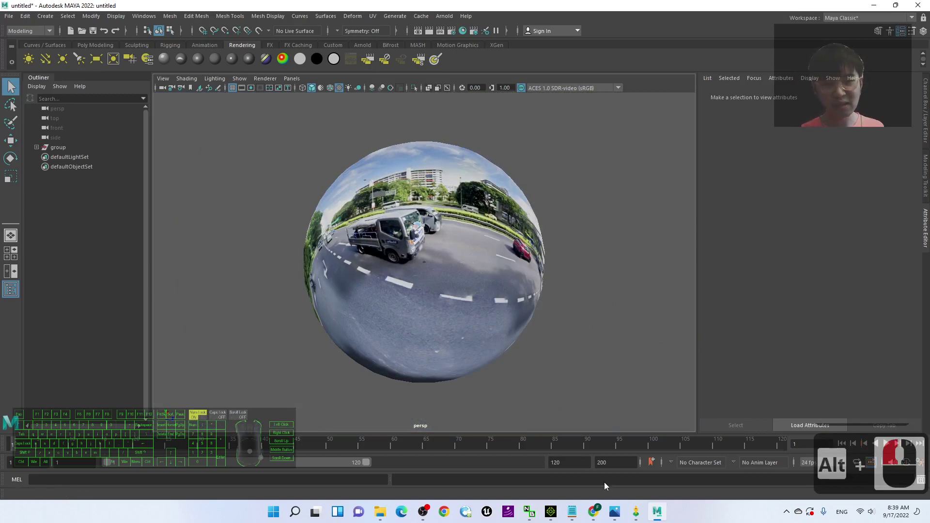
scroll(537, 313, up, 2)
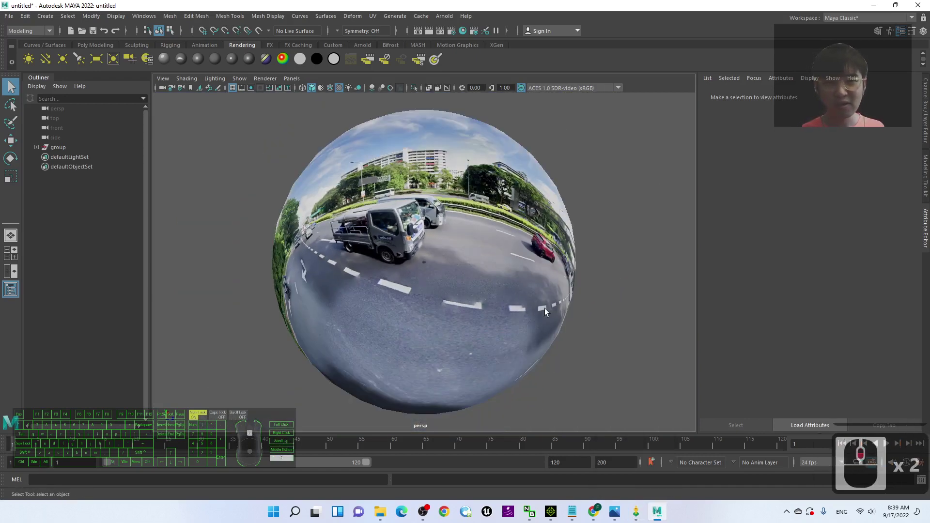
mouse_move(545, 308)
alt+mouse_down()
mouse_move(627, 328)
mouse_move(625, 315)
mouse_move(471, 336)
mouse_move(263, 326)
mouse_move(356, 333)
alt+mouse_up()
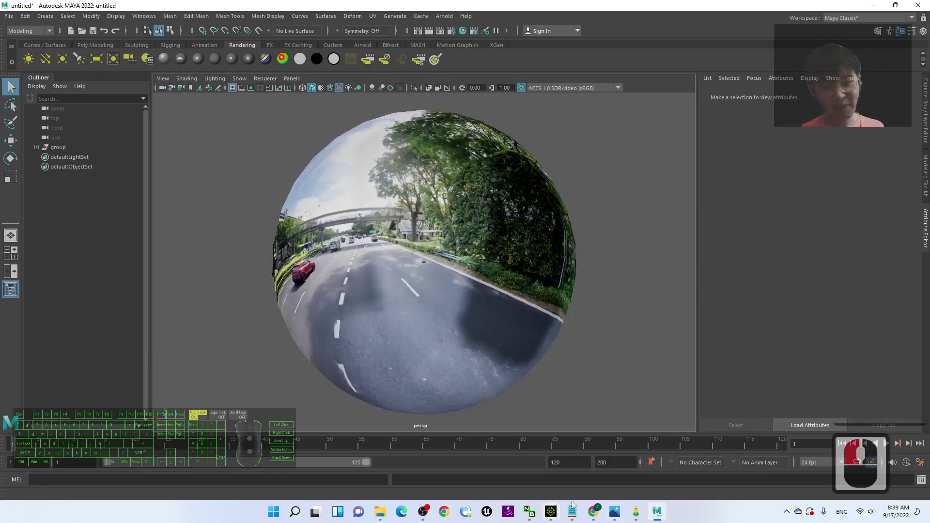
click(614, 517)
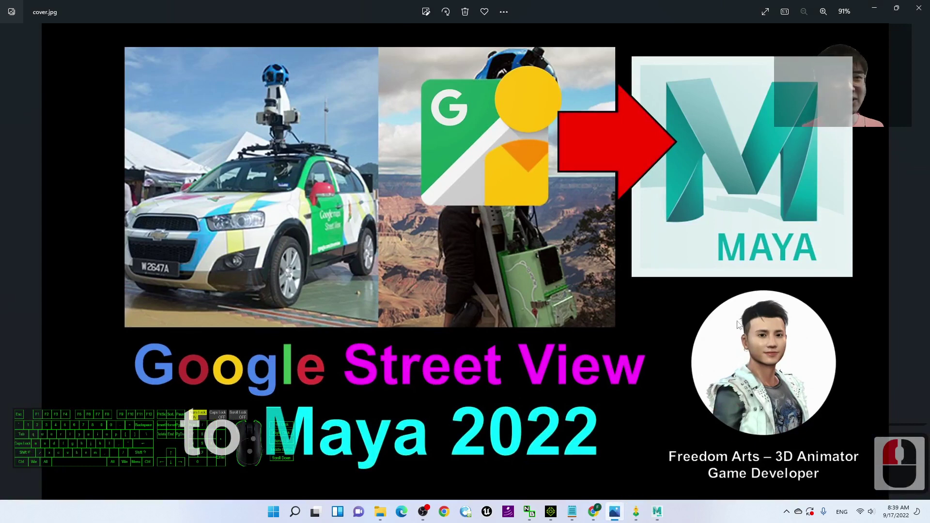